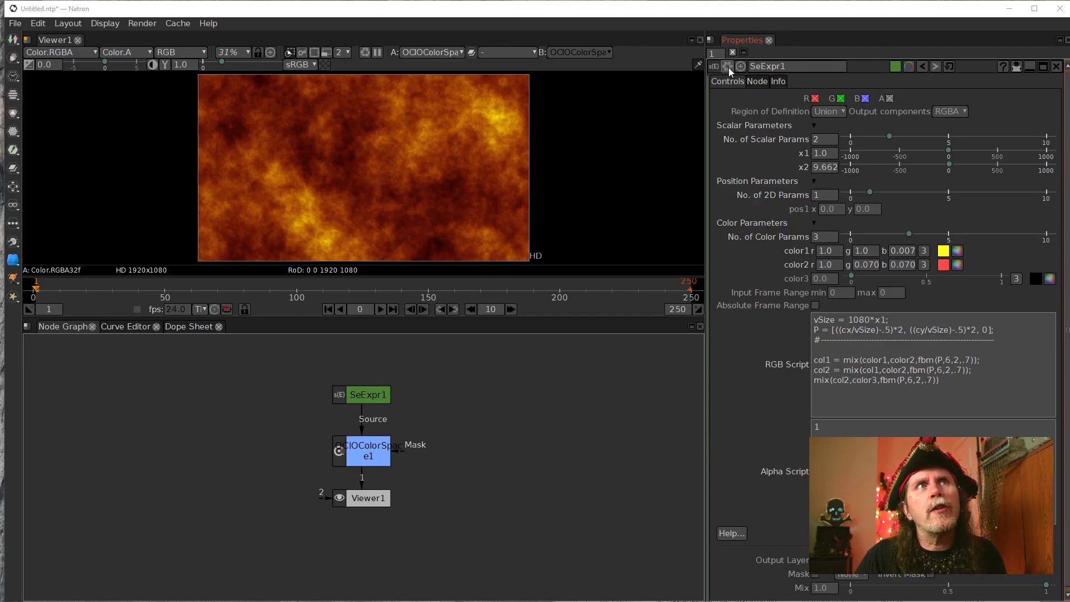
Try different x1 values on SeExpr1 to vary the noise scale: 2.0, about -503 and 480.
left_click(817, 156)
scroll(818, 156, "up", 1)
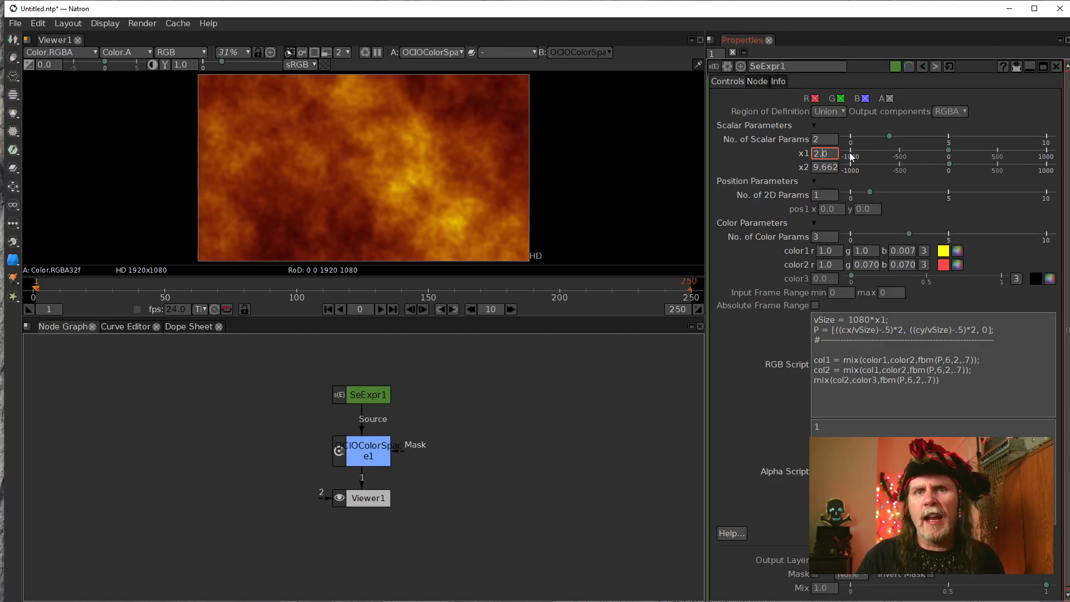
left_click(902, 157)
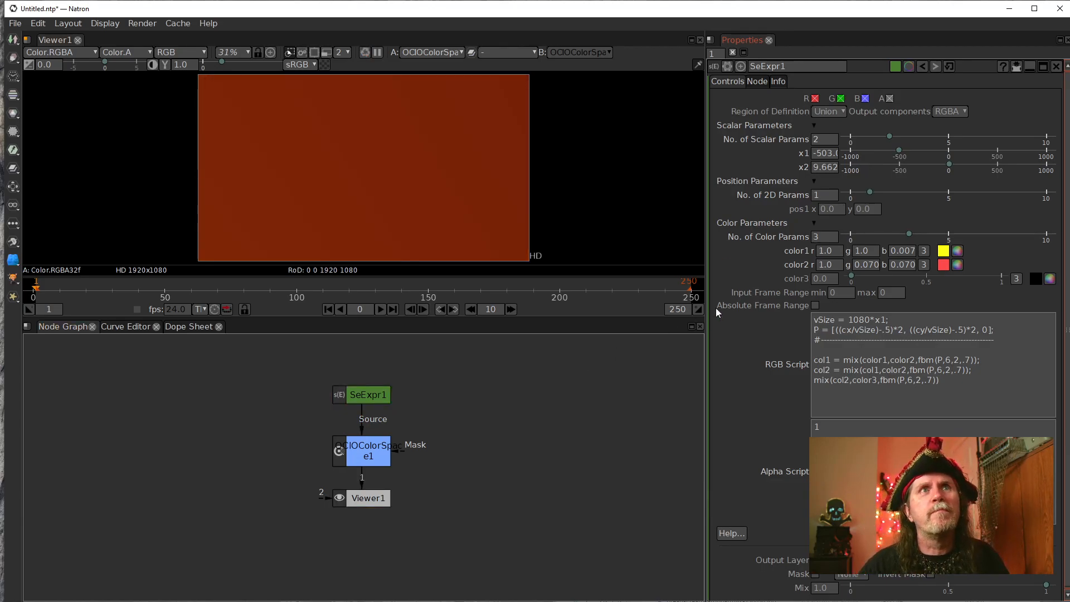
left_click(996, 150)
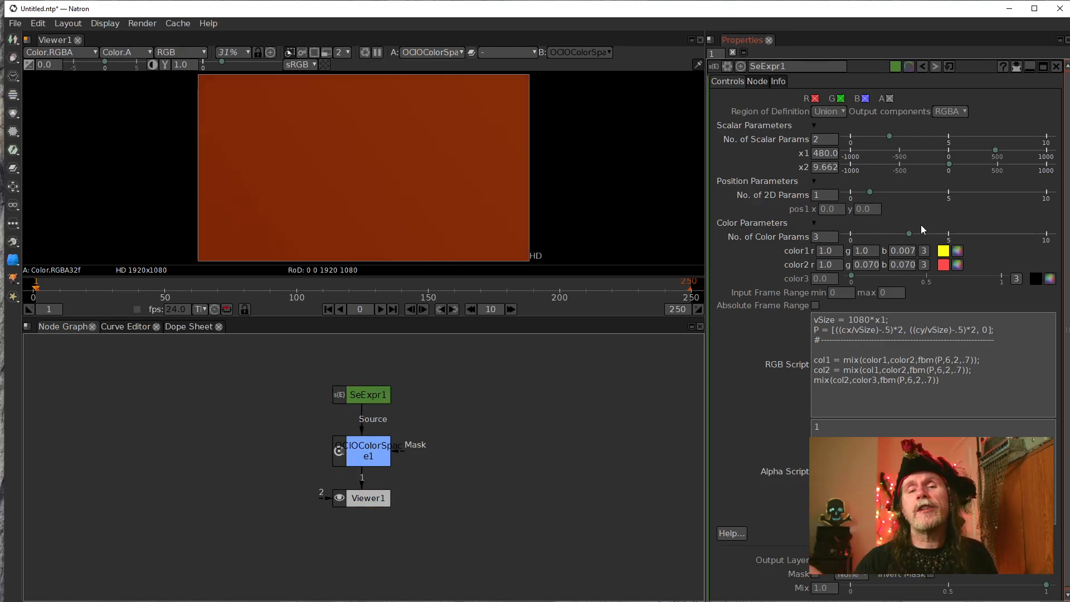
Enter 1.5 as the x1 value of SeExpr1 and return x1 to 1.
left_click(820, 157)
double_click(820, 159)
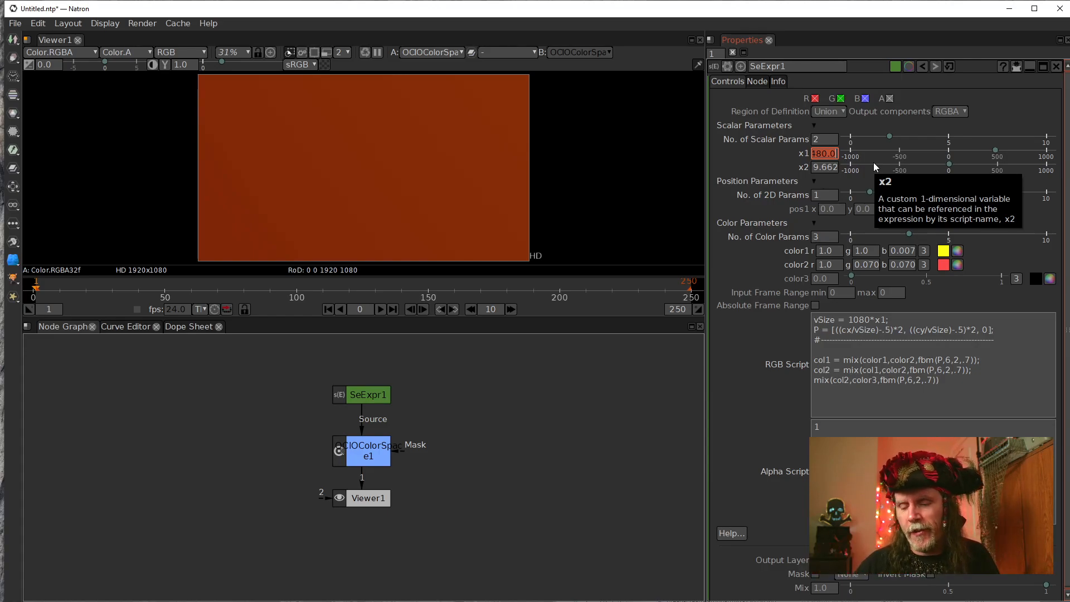
type("1.5")
key("Return")
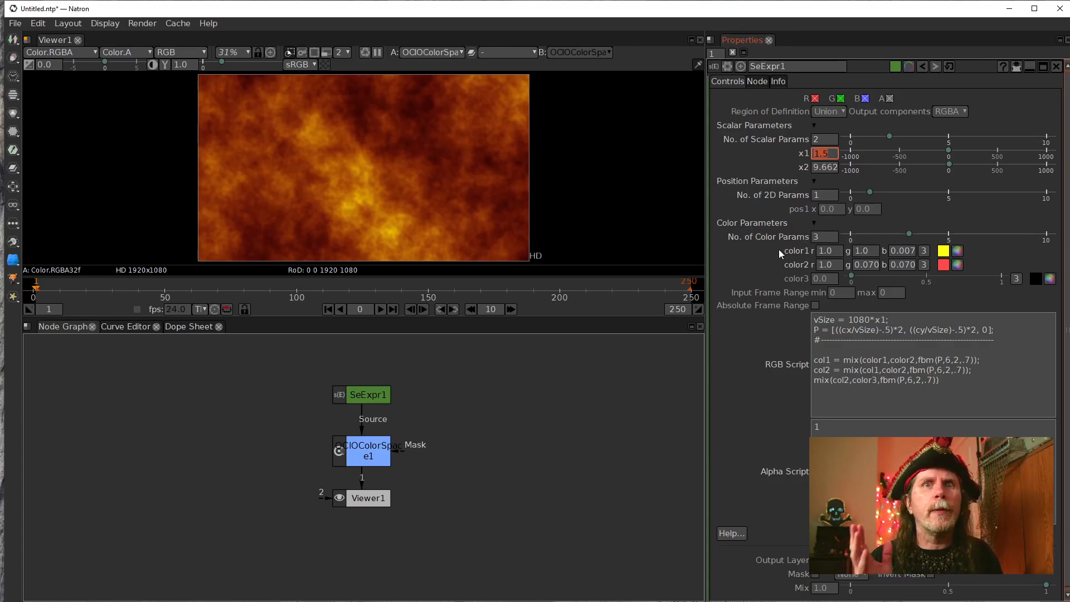
type("1")
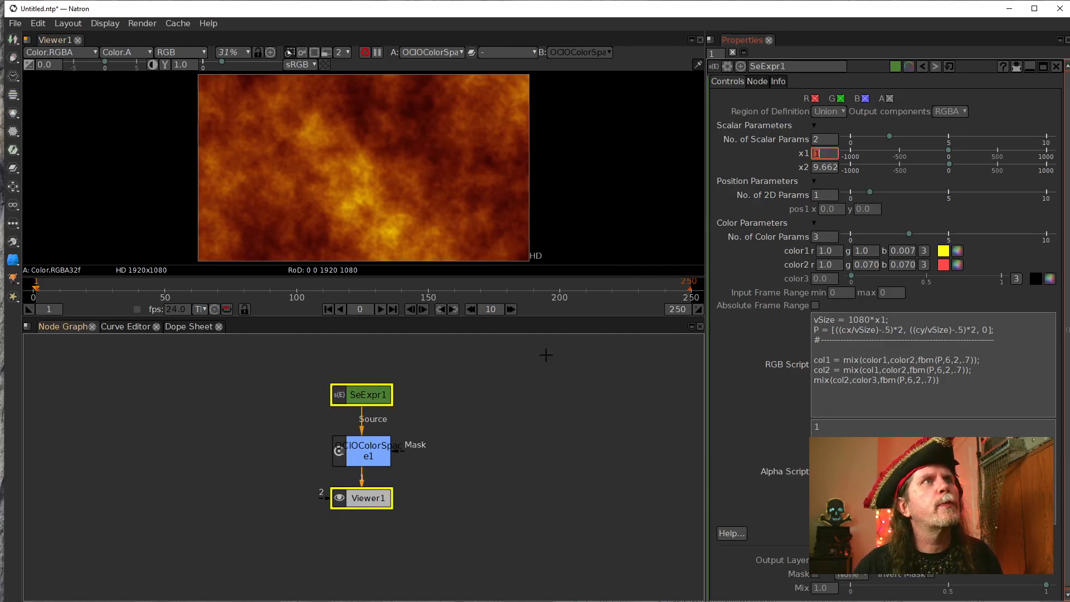
Start creating a user parameter page on SeExpr1 with the script name CustomControls.
left_click(728, 64)
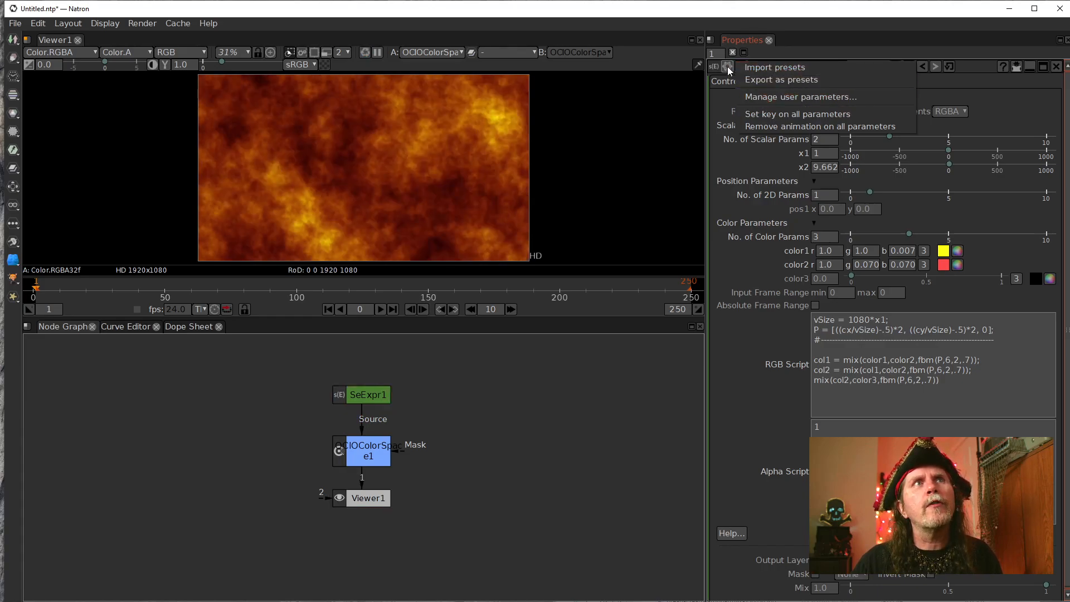
left_click(756, 97)
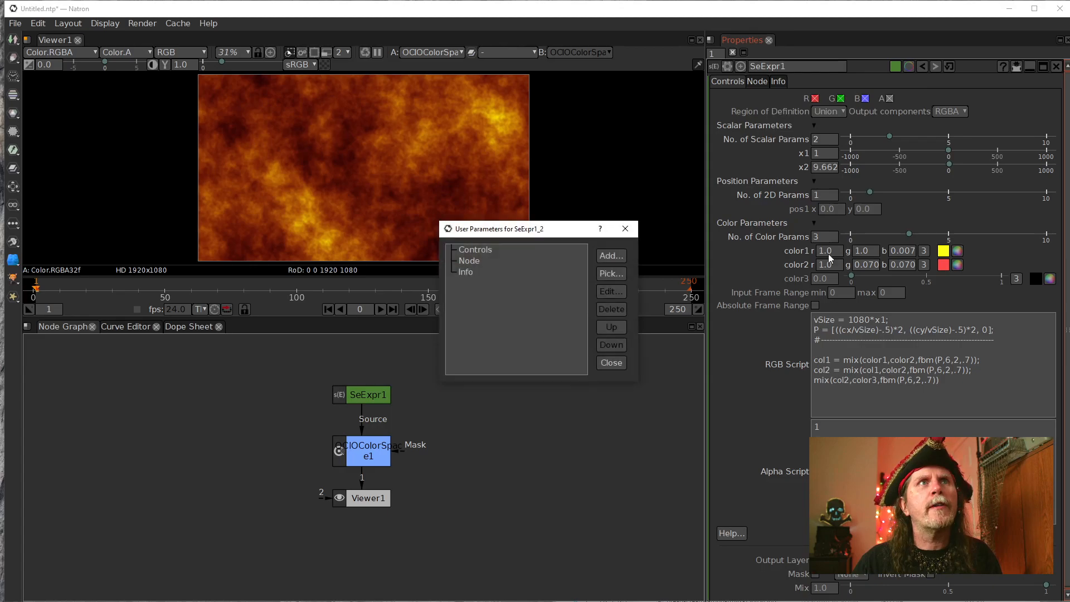
left_click(611, 258)
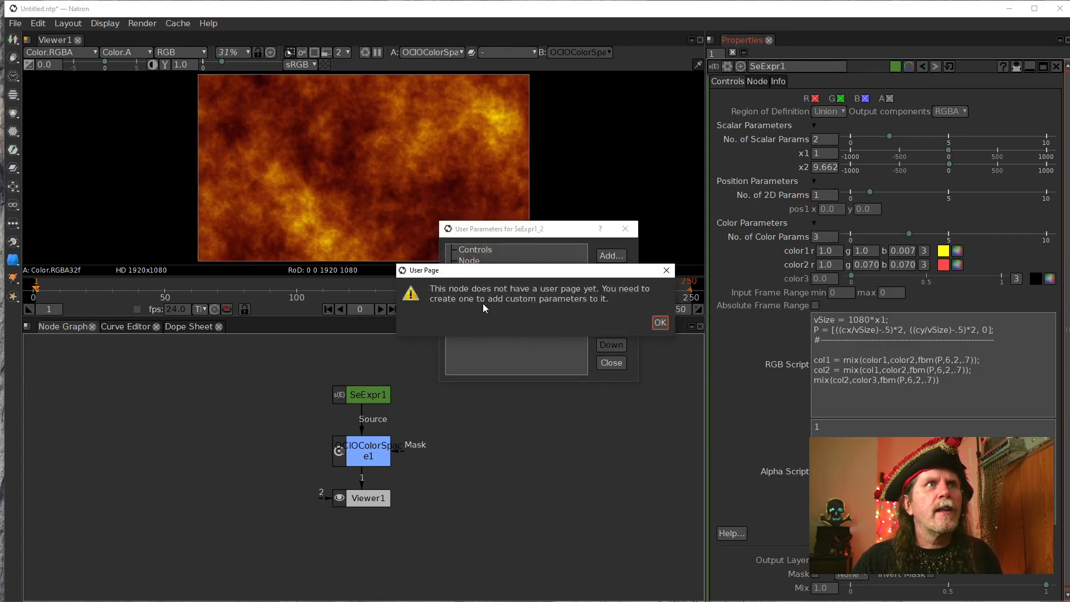
left_click(660, 324)
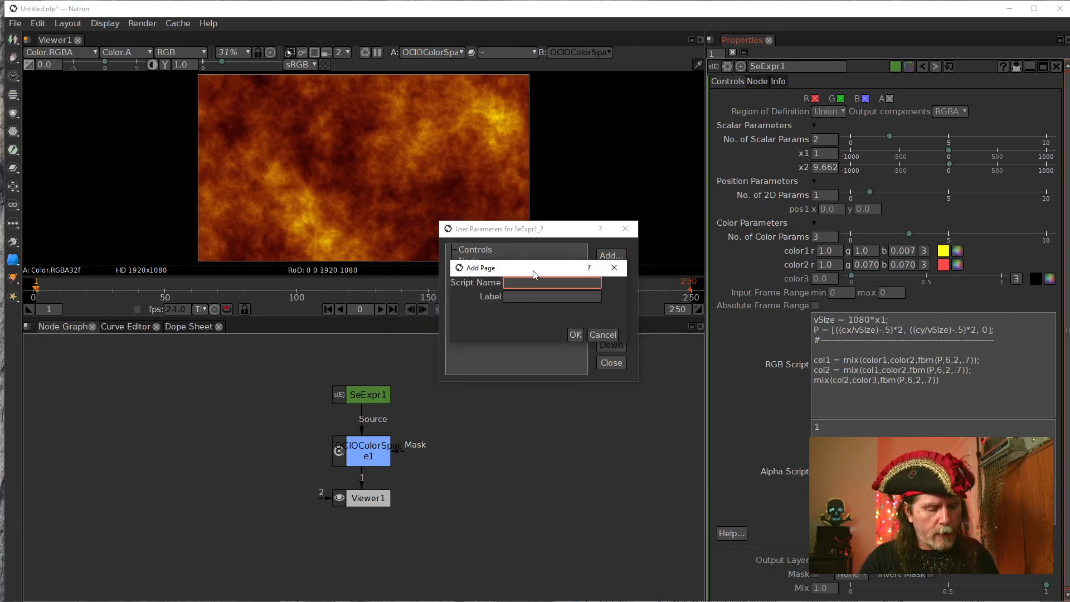
type("U")
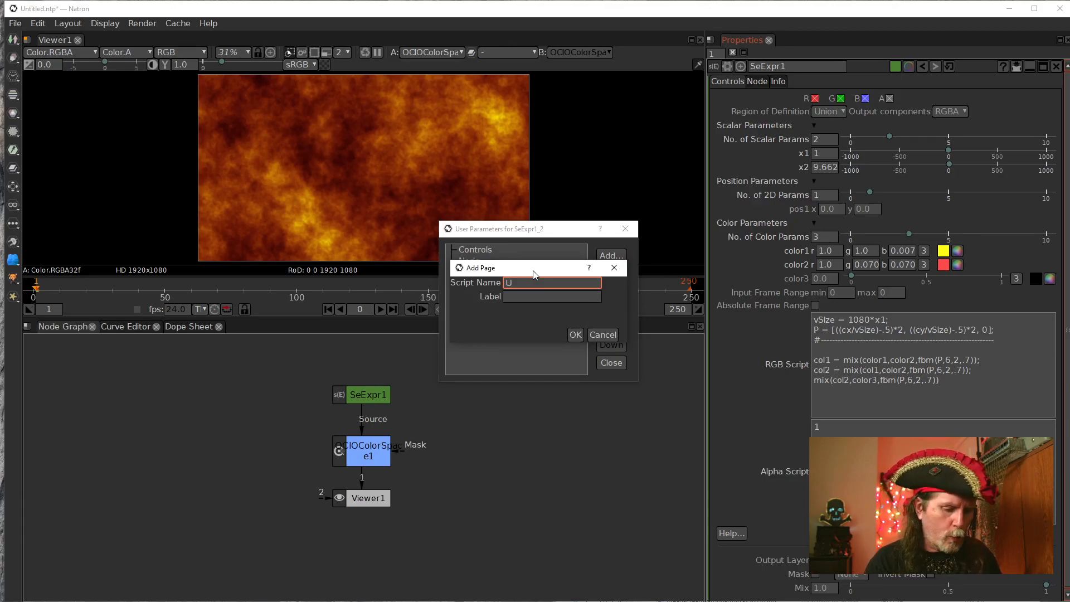
key("BackSpace")
type("Cust")
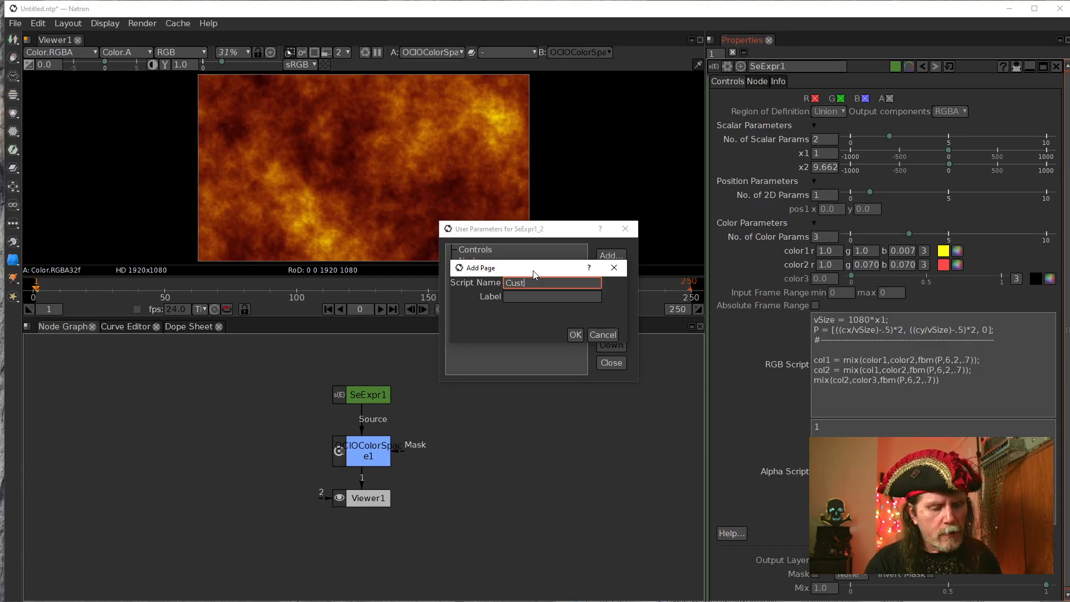
type("omC")
type("ontrols")
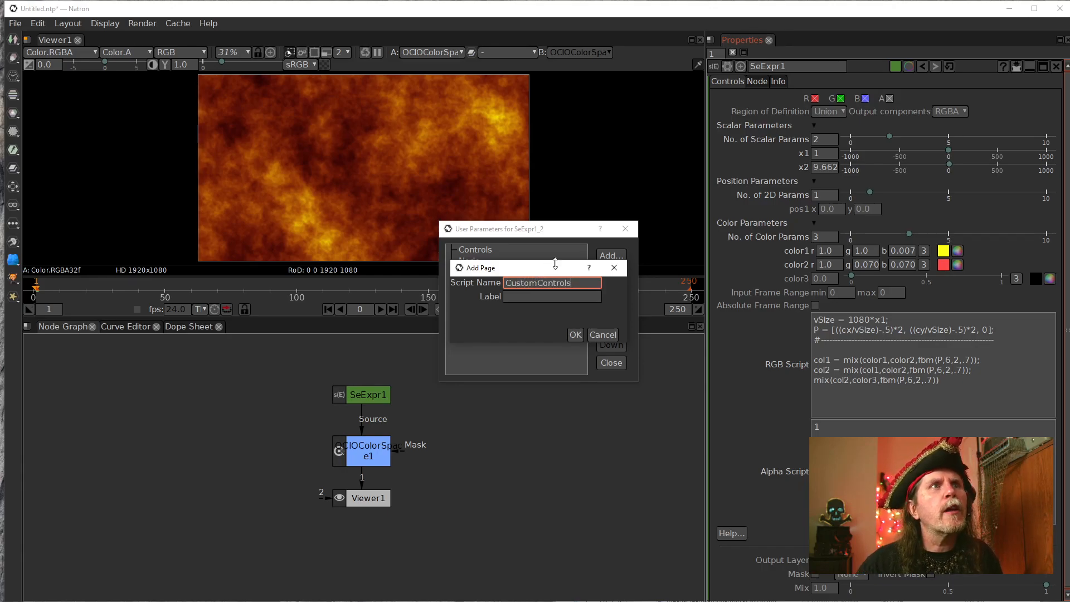
Label the new page "My Controls" and create it without adding a new parameter.
left_click(548, 301)
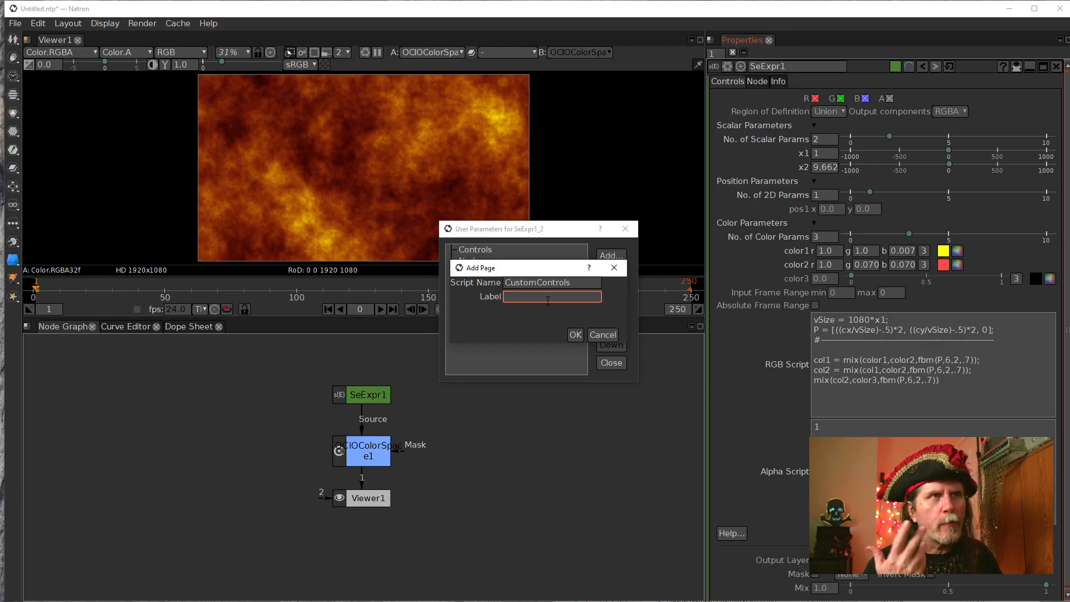
type("C")
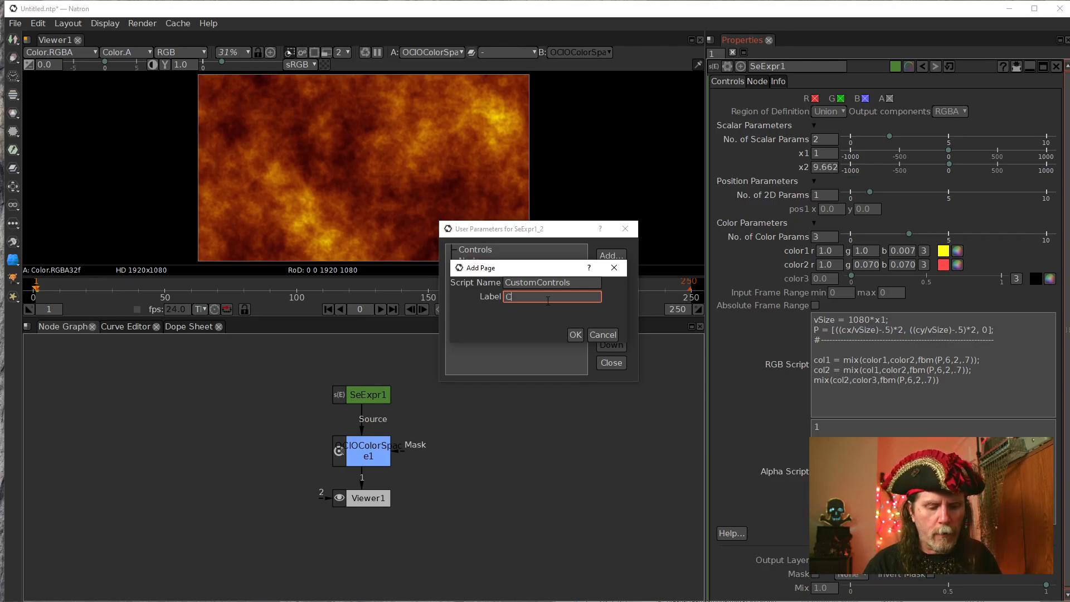
key("BackSpace")
type("My")
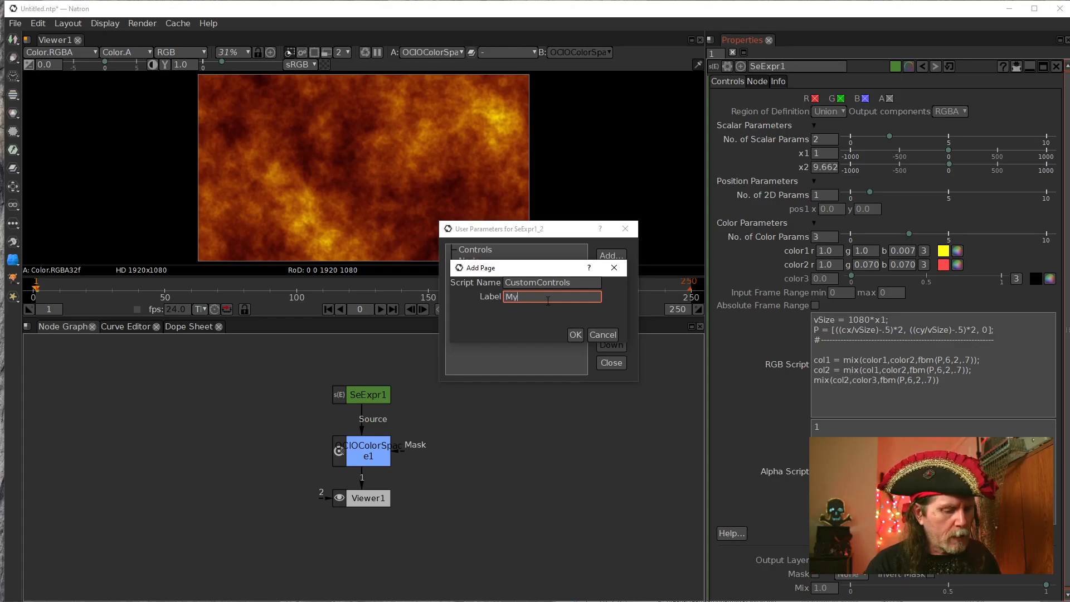
type(" Controls")
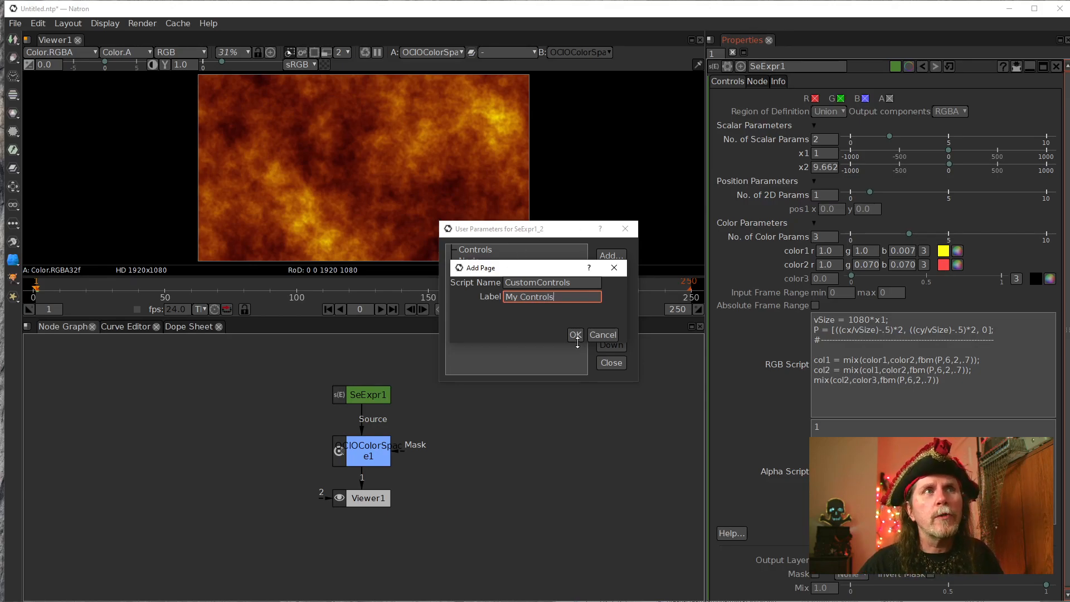
left_click(576, 334)
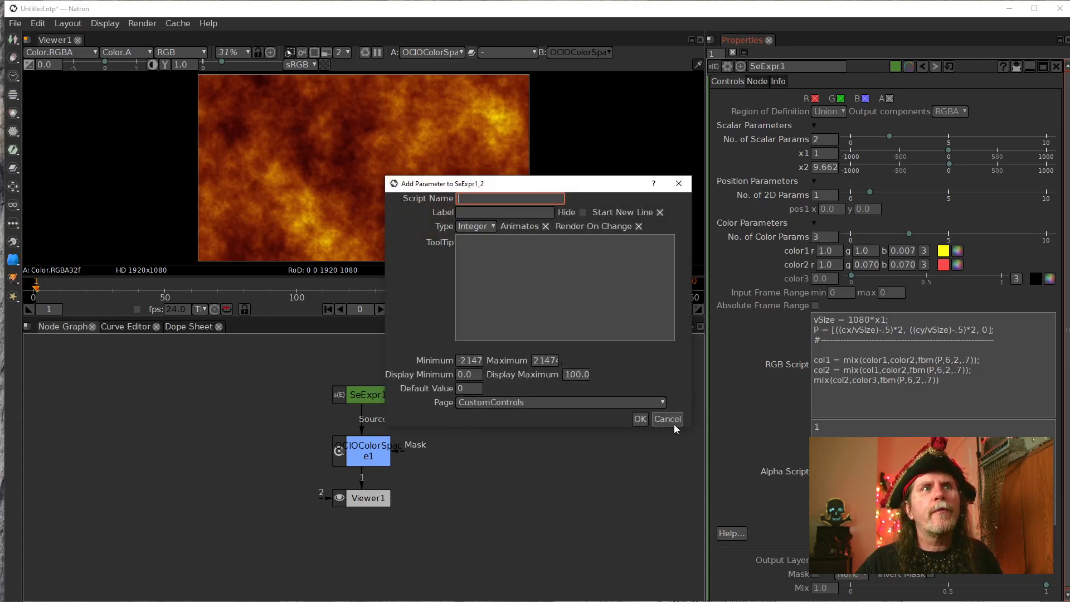
left_click(668, 420)
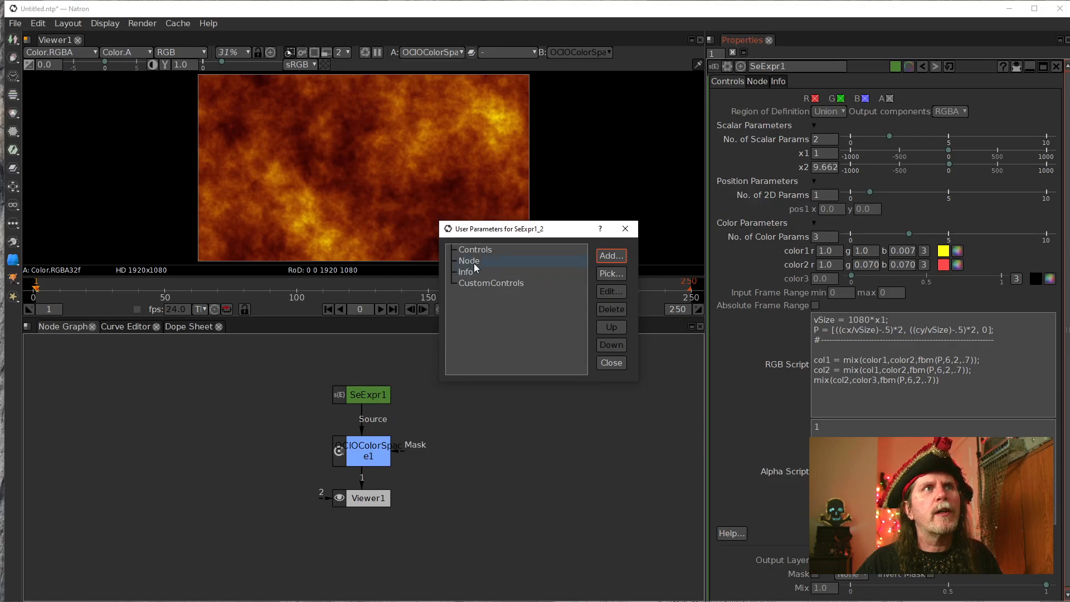
Move the CustomControls page above the node's other pages and add SeExpr1's x1 parameter to it as an alias.
left_click(481, 286)
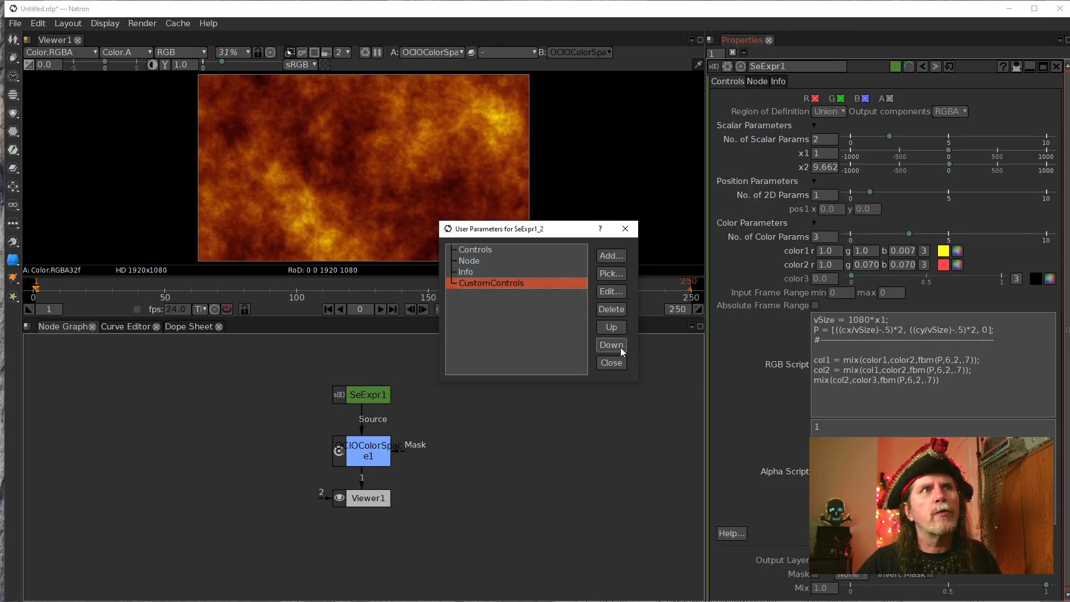
left_click(610, 326)
left_click(610, 326)
left_click(611, 327)
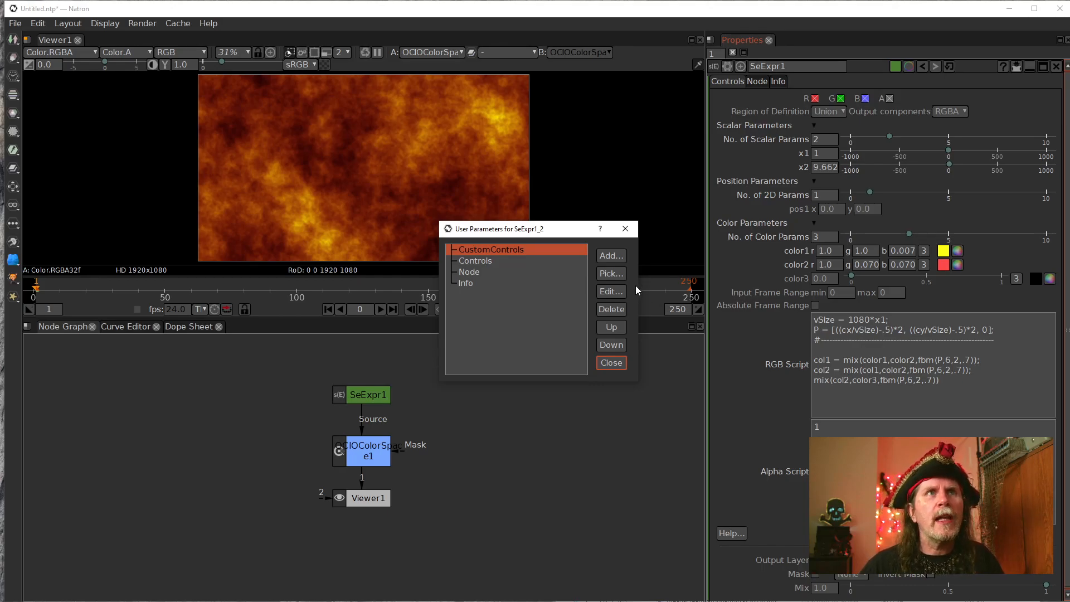
left_click(607, 273)
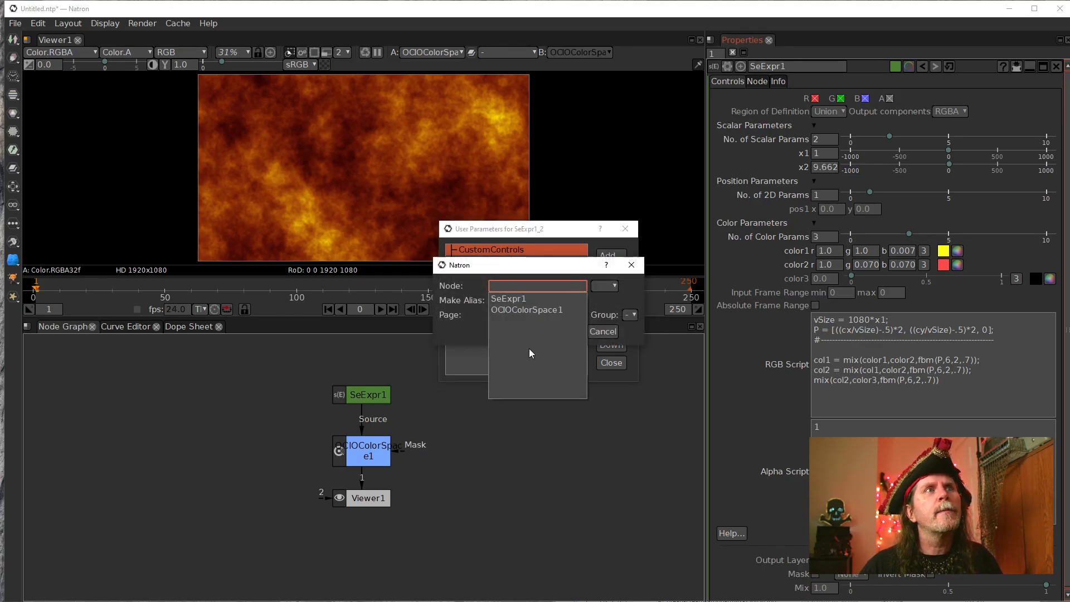
left_click(507, 299)
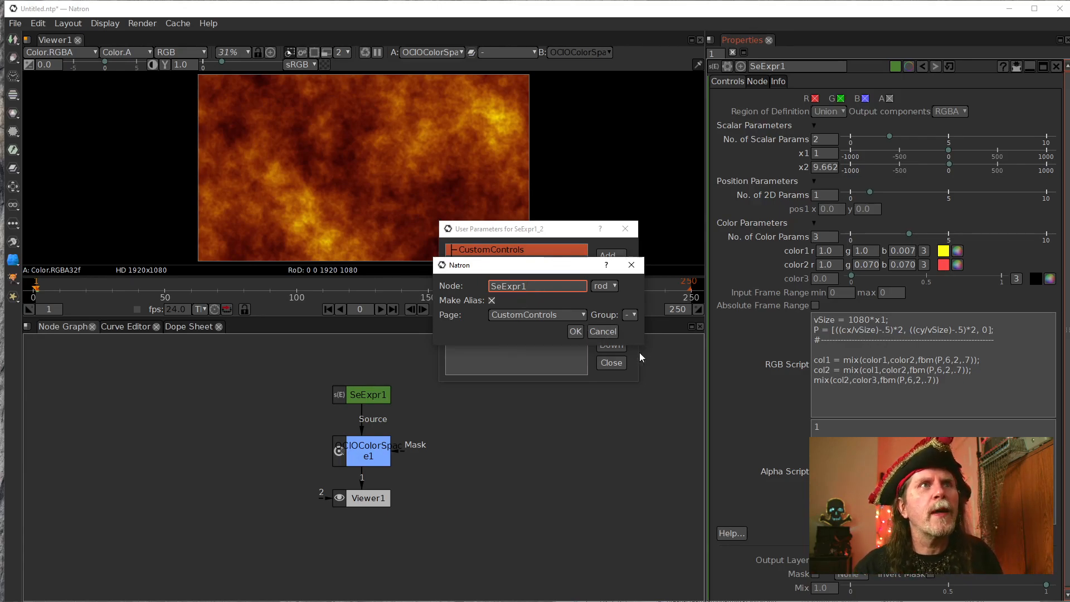
left_click(607, 289)
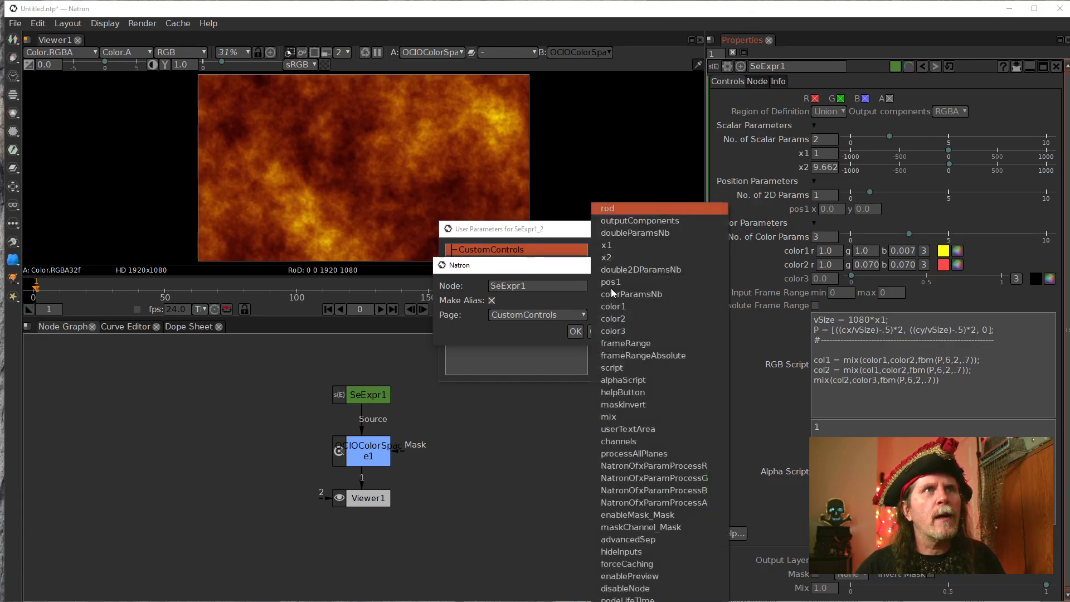
left_click(630, 245)
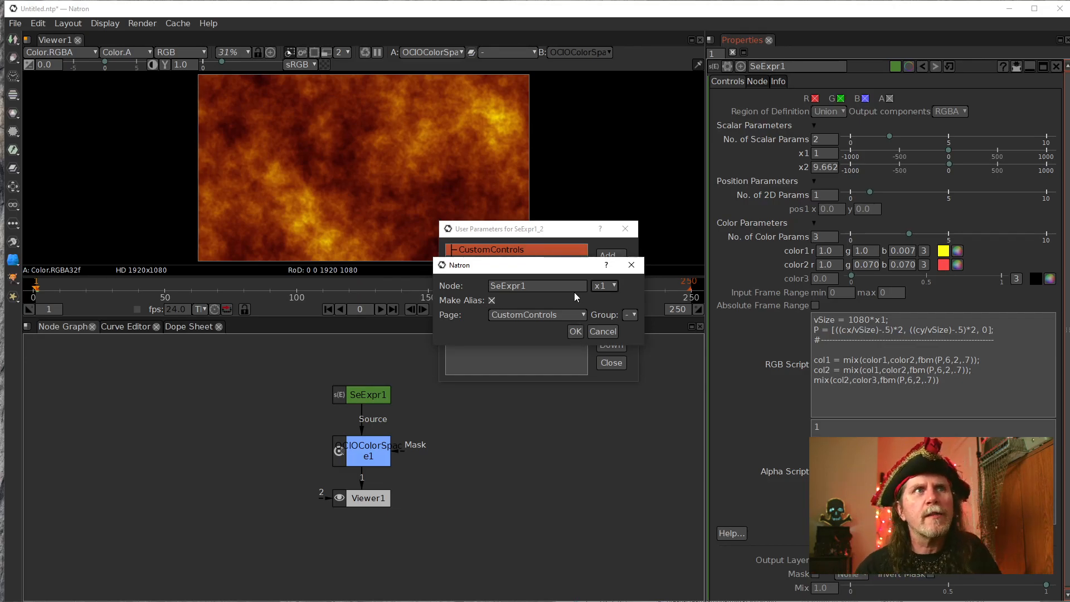
left_click(580, 335)
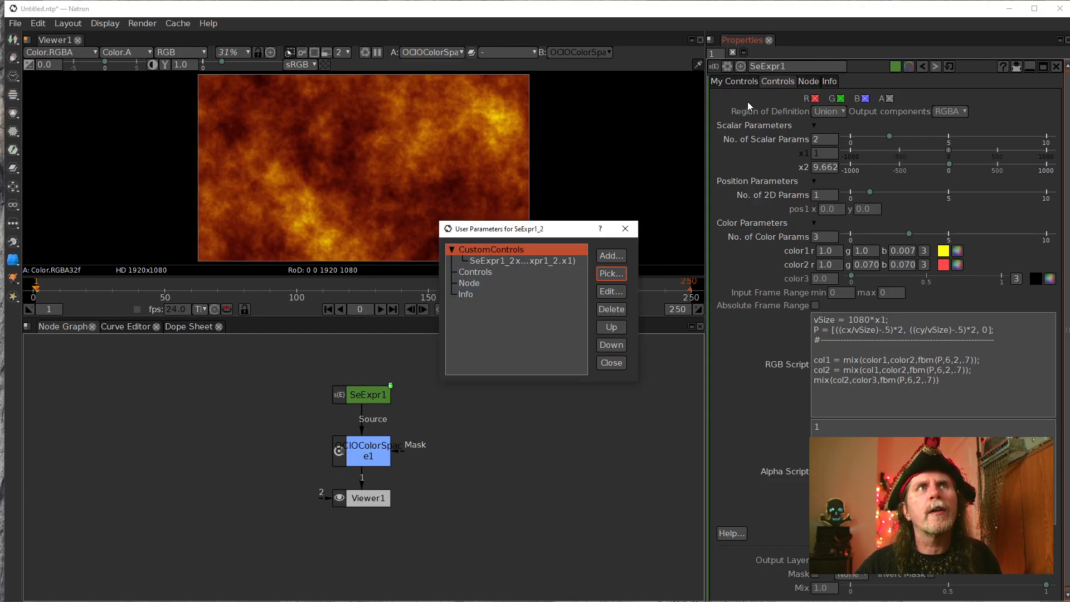
left_click(611, 362)
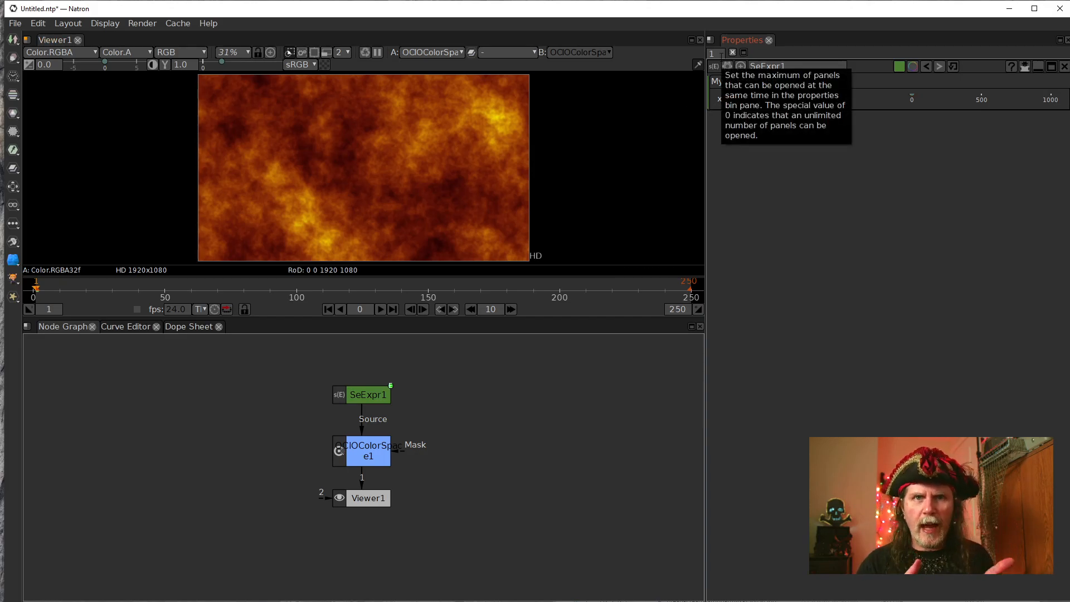
Open the user parameter manager of SeExpr1 and select the x1 alias under CustomControls.
left_click(726, 66)
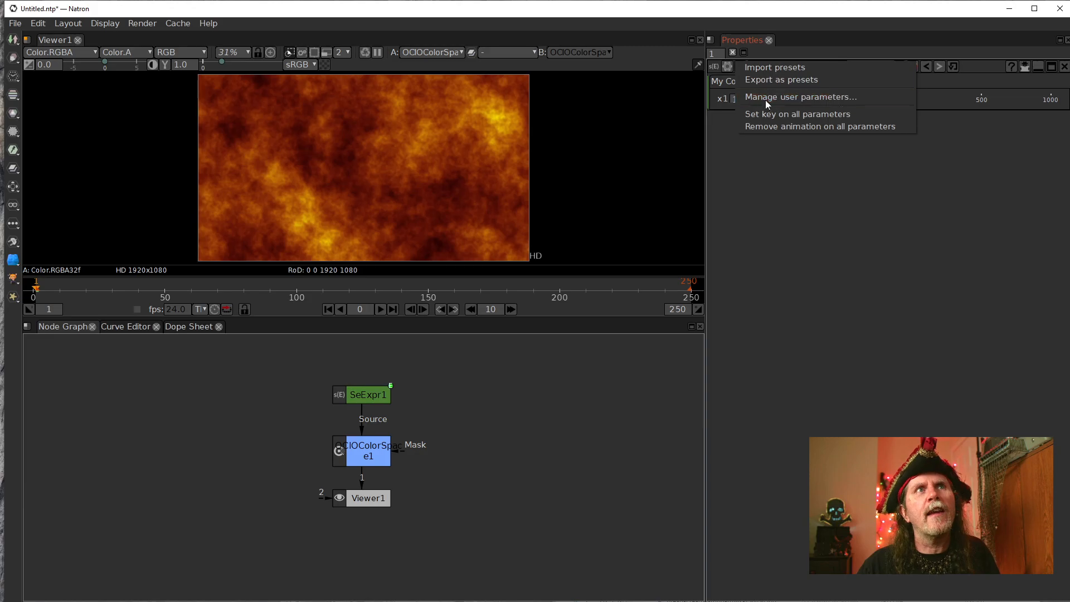
left_click(770, 97)
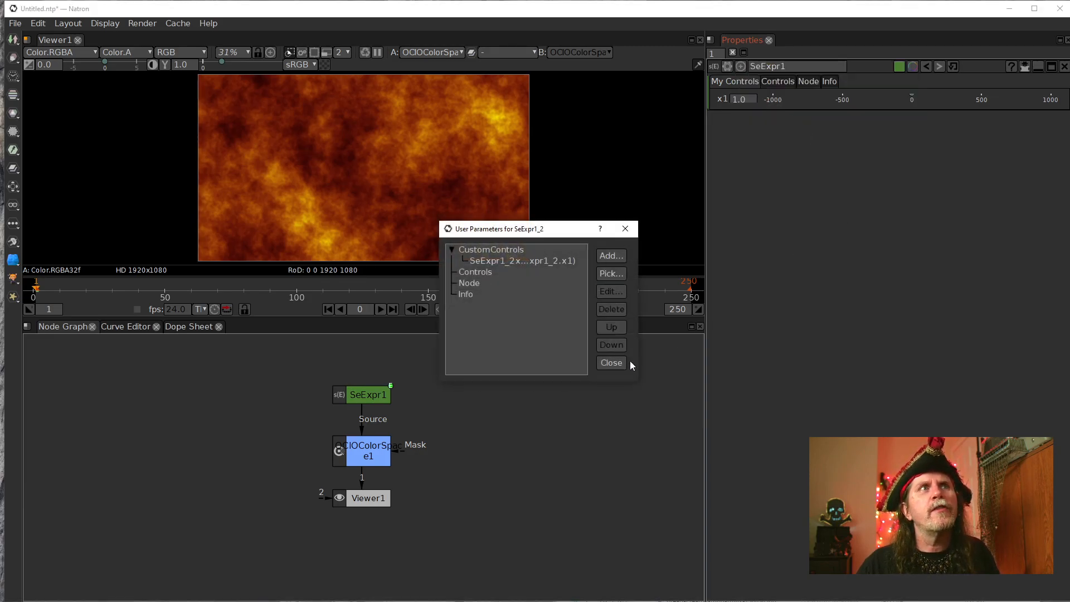
left_click(505, 262)
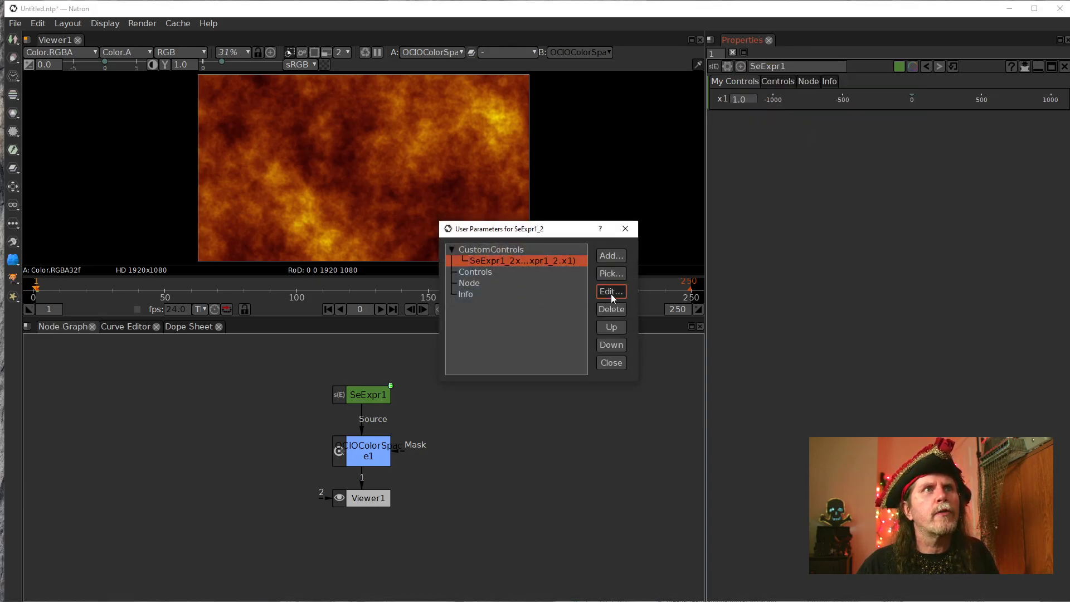
left_click(612, 292)
left_click_drag(545, 187, 679, 215)
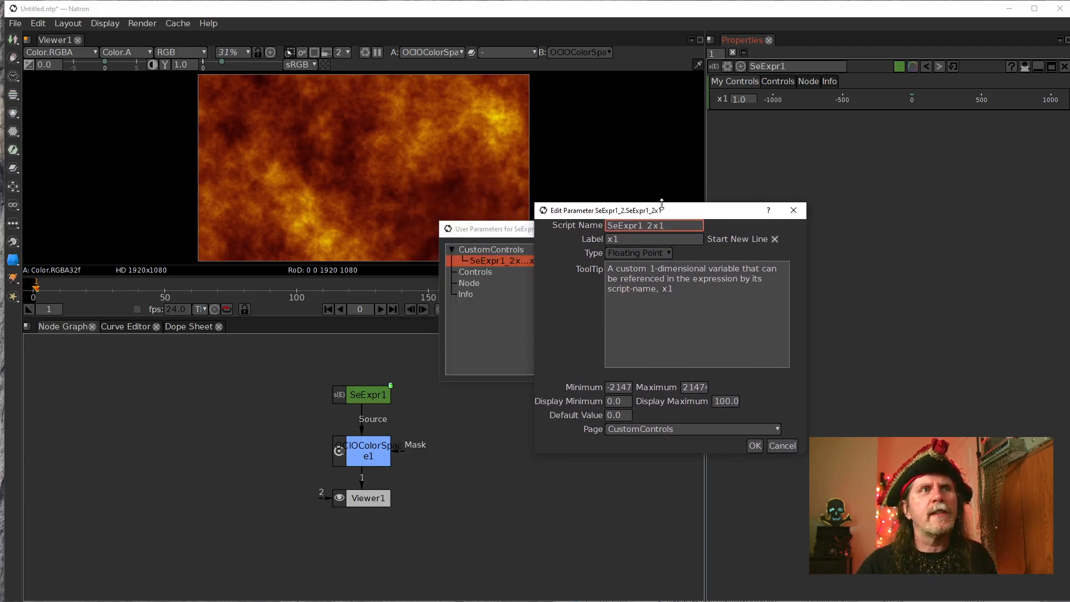
double_click(618, 388)
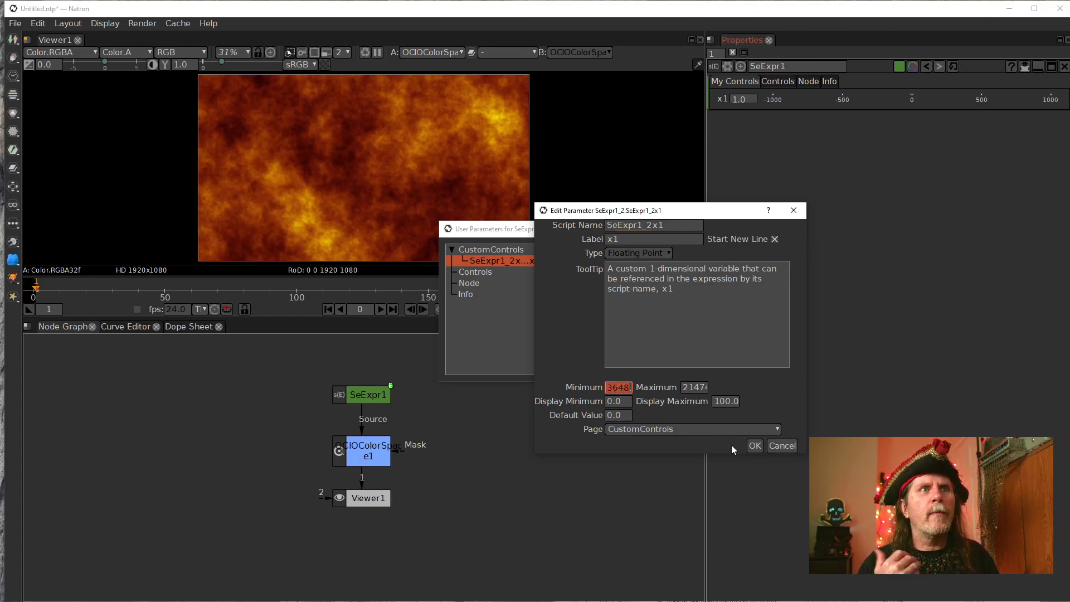
type("-1.0")
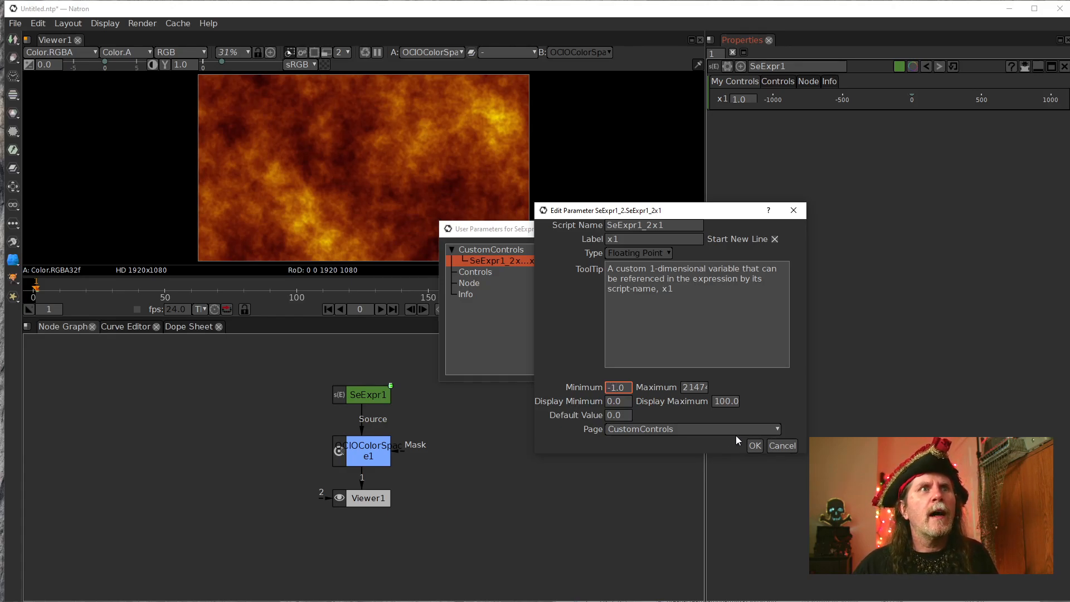
left_click(787, 447)
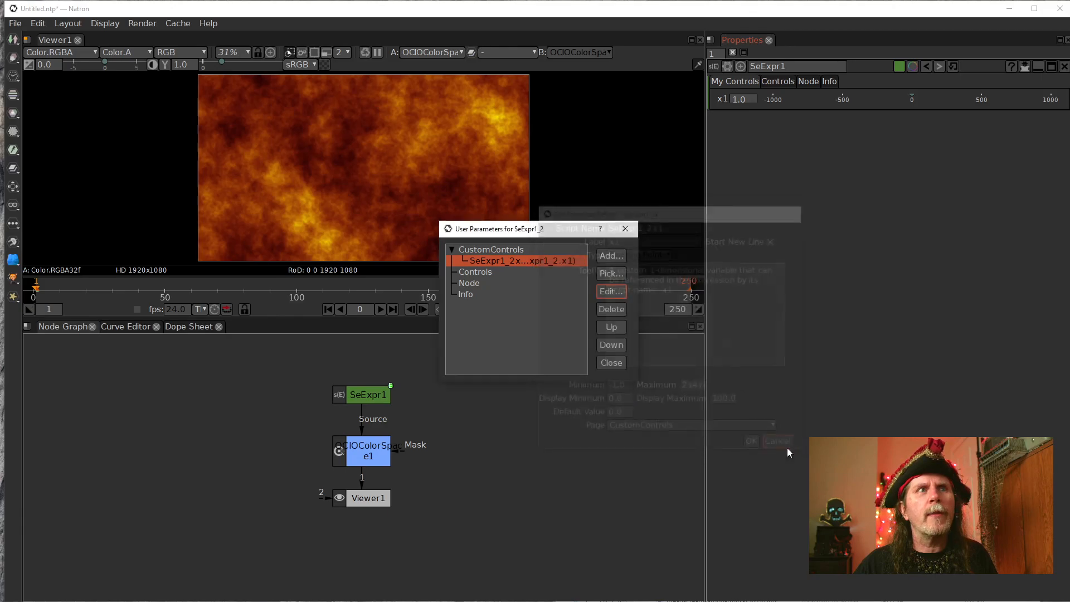
Edit the x1 alias parameter and set its display minimum to -1.0 and display maximum to 1.0.
left_click(615, 297)
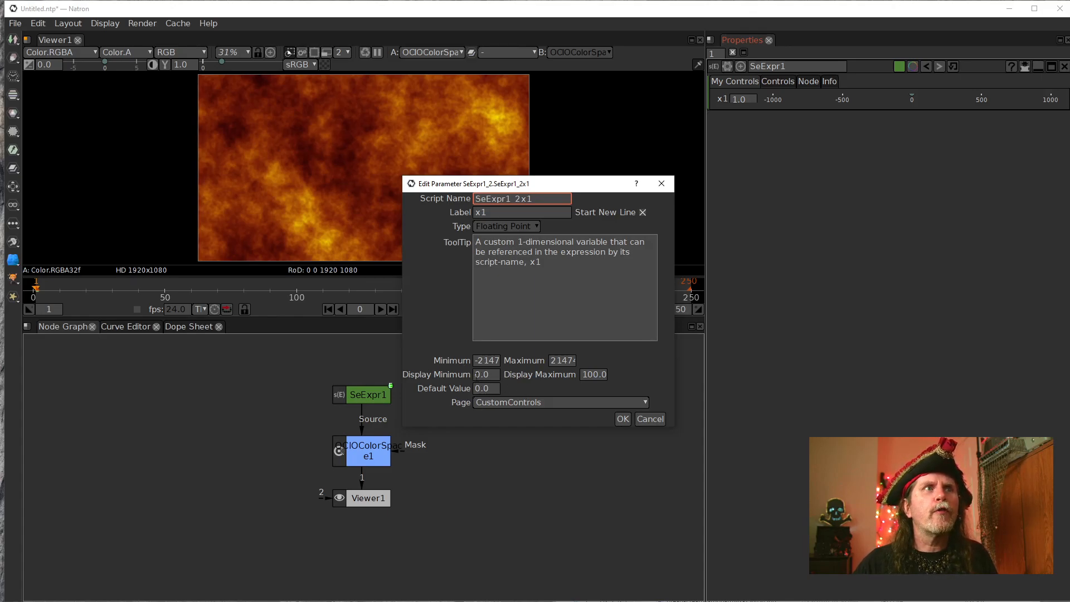
left_click(486, 374)
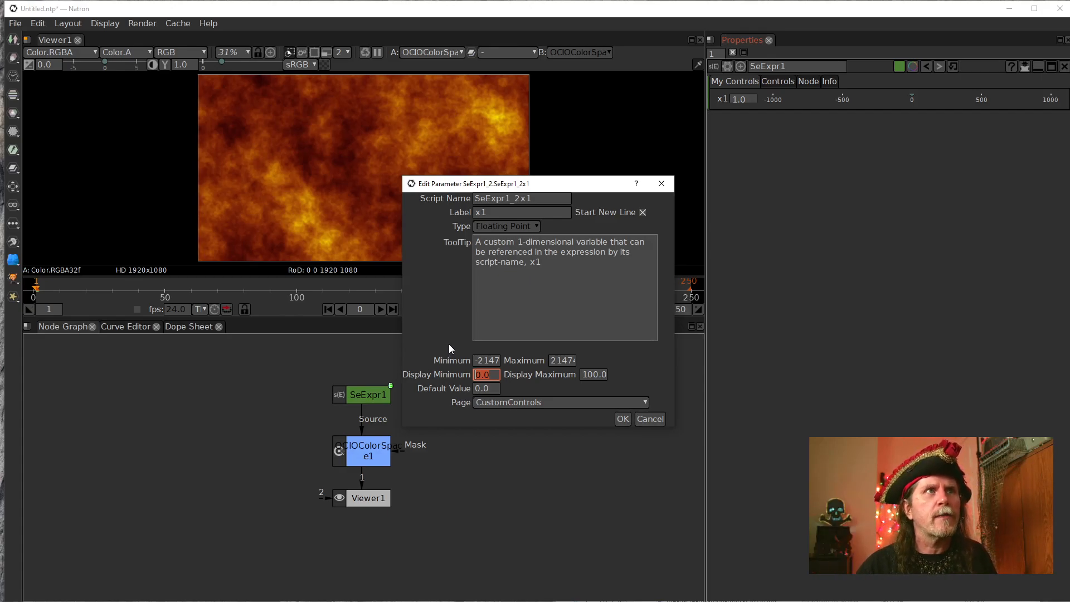
mouse_move(500, 270)
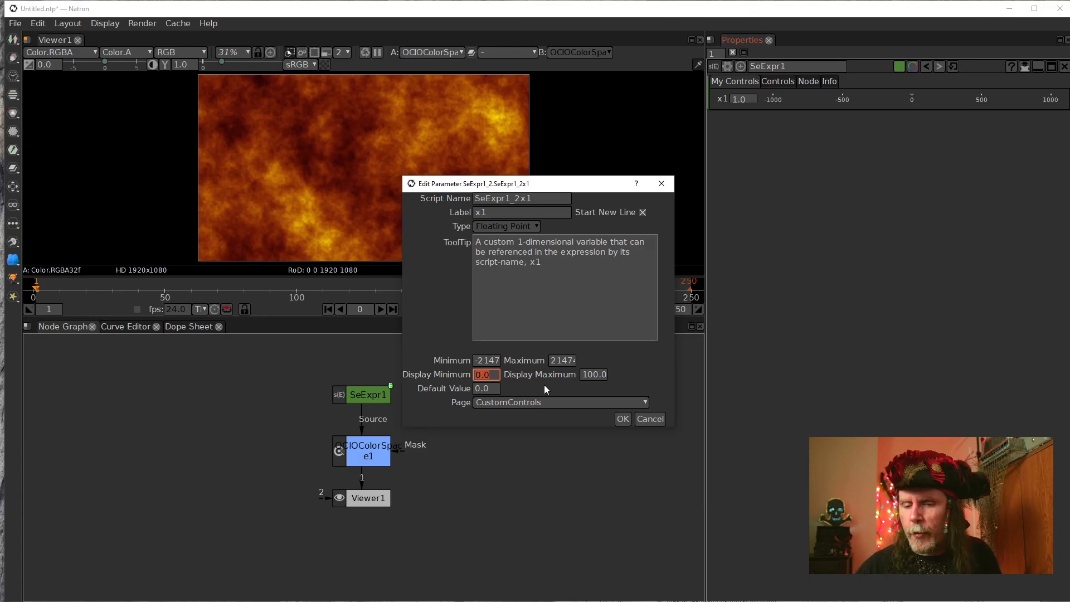
type("-1")
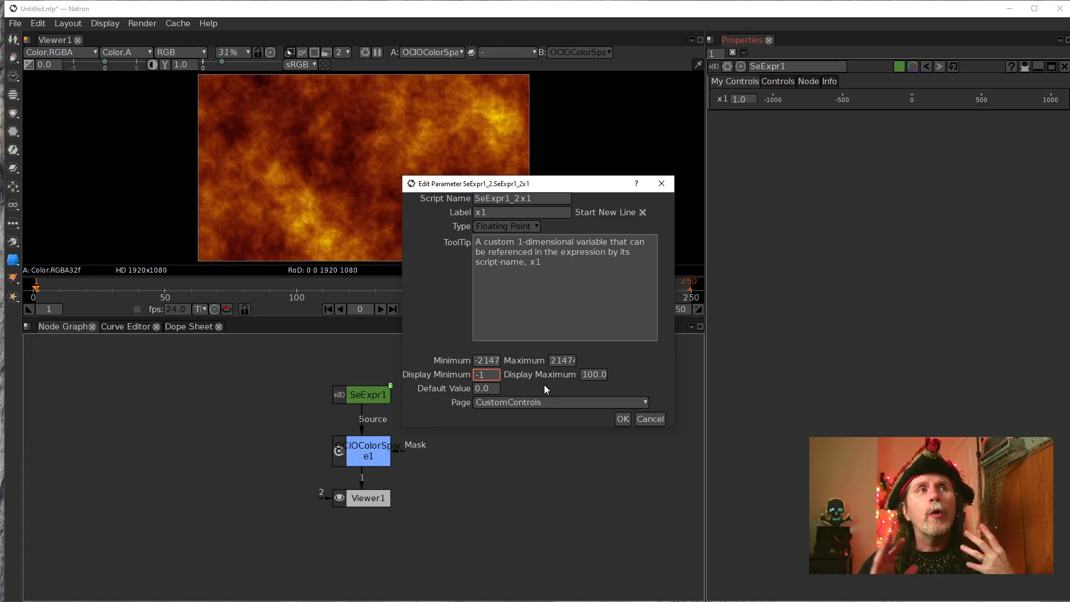
left_click(585, 375)
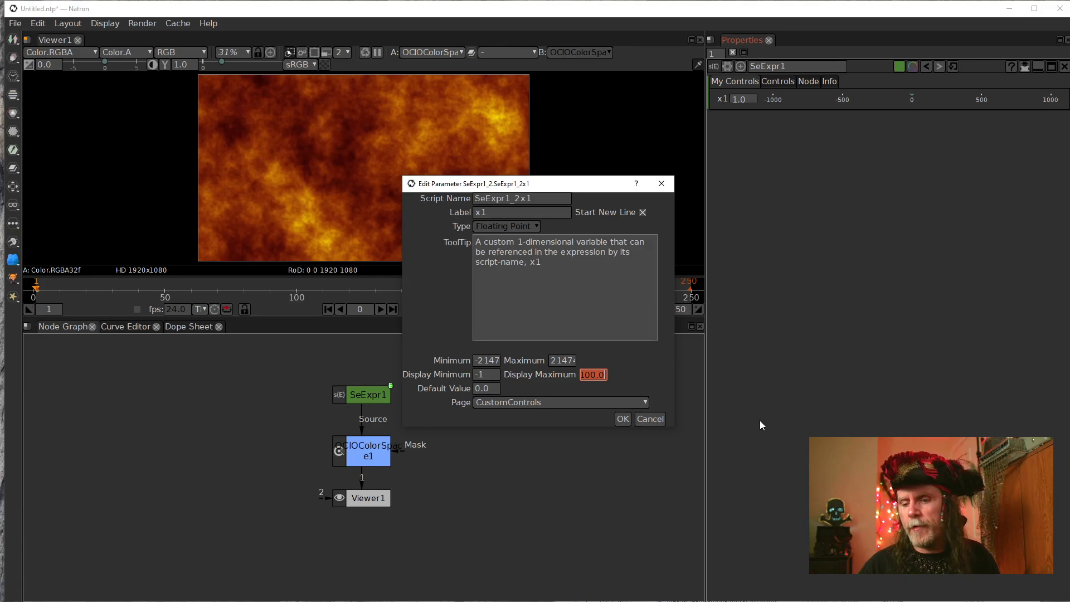
type("1")
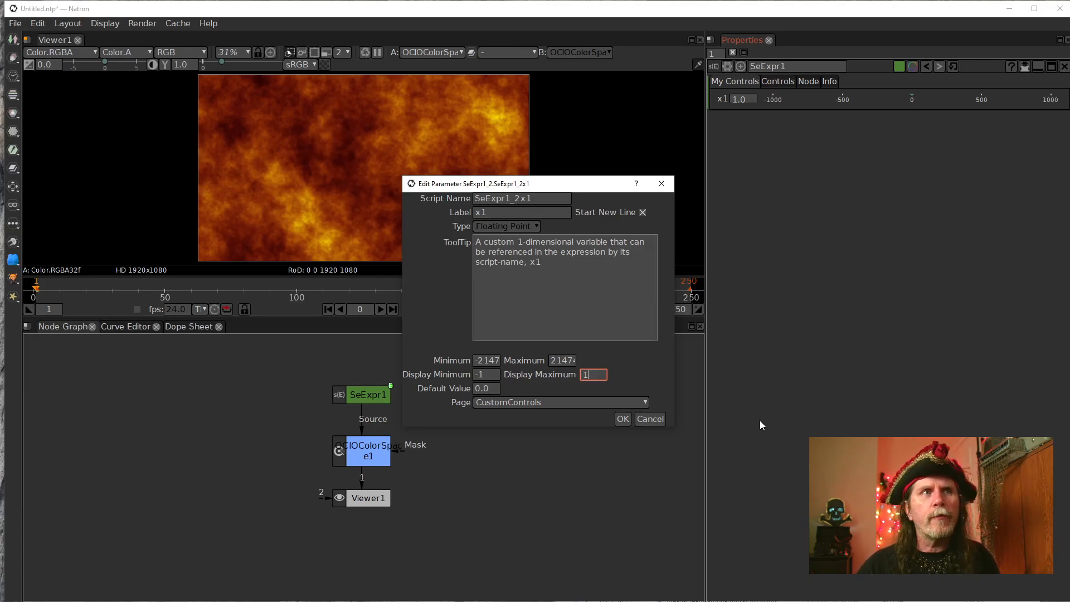
left_click(495, 374)
type(".0")
left_click(598, 373)
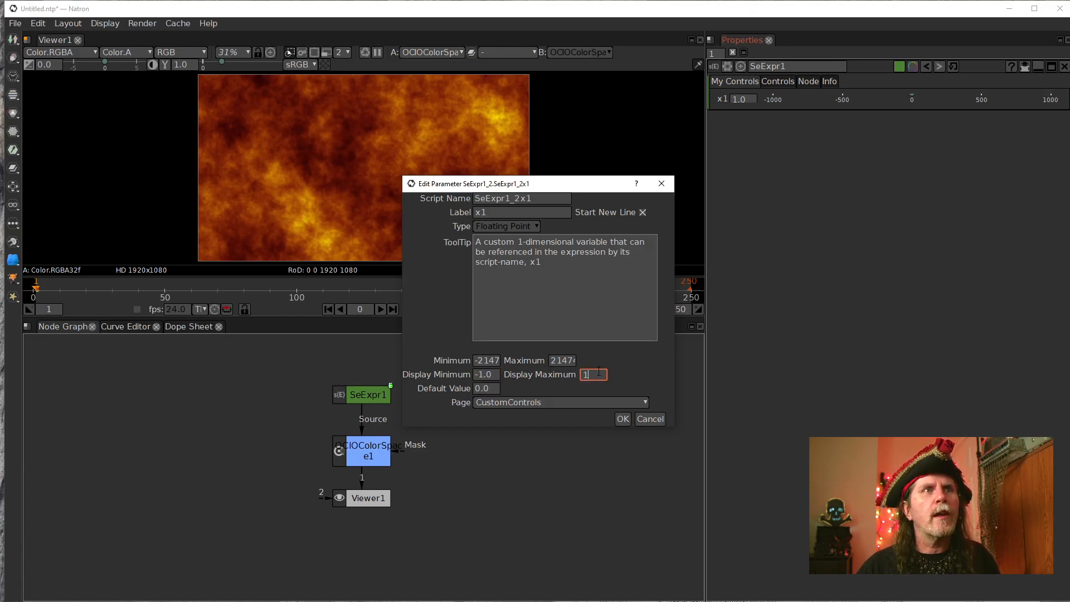
type(".0")
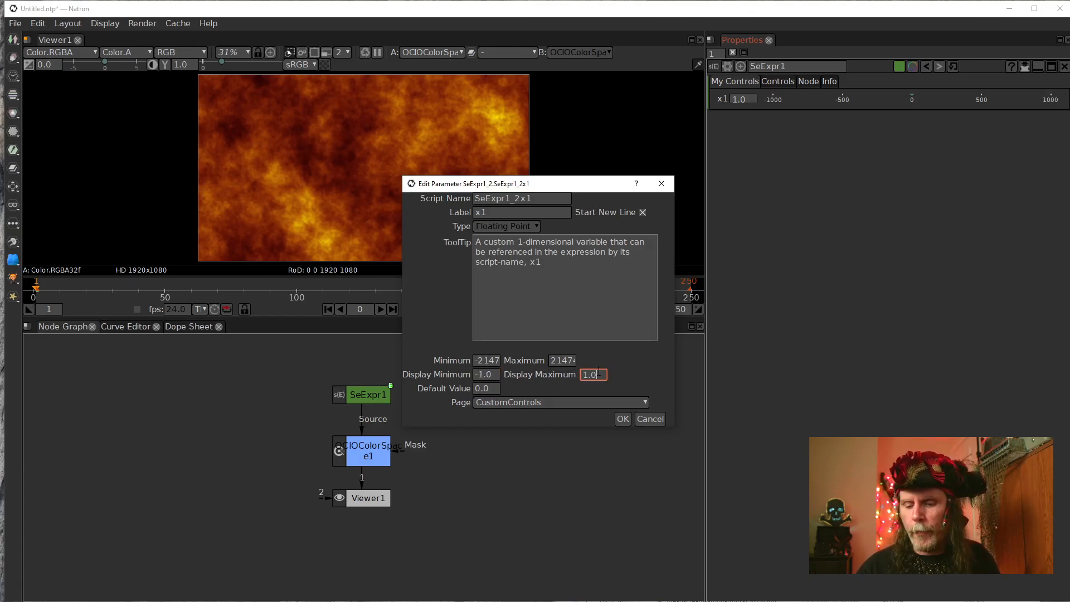
left_click(495, 389)
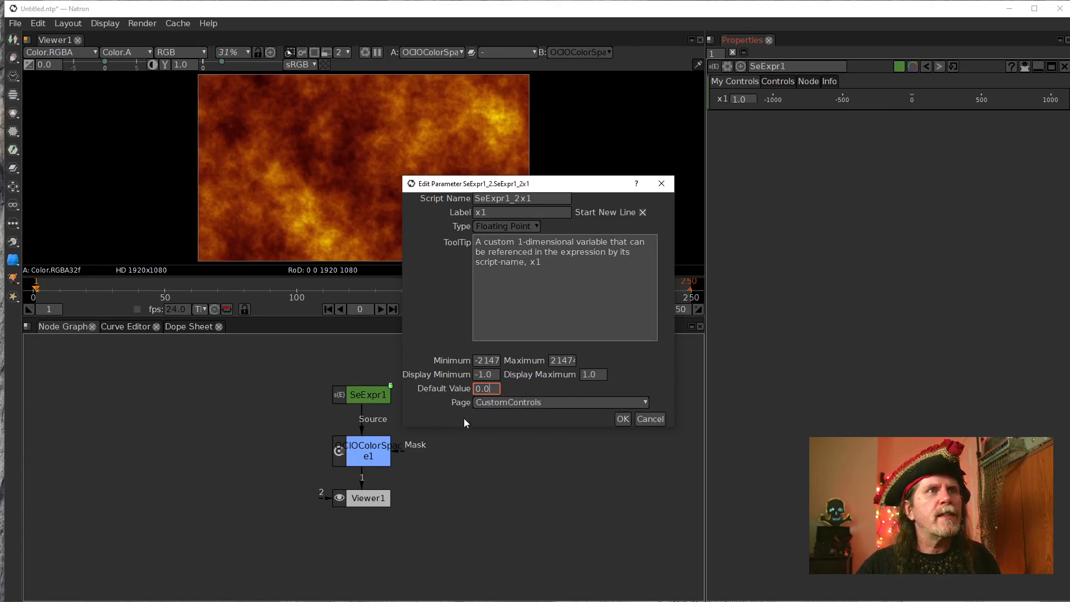
Relabel the x1 alias as "Texture Size", apply the parameter edit and leave the user parameter manager.
left_click(511, 214)
double_click(511, 214)
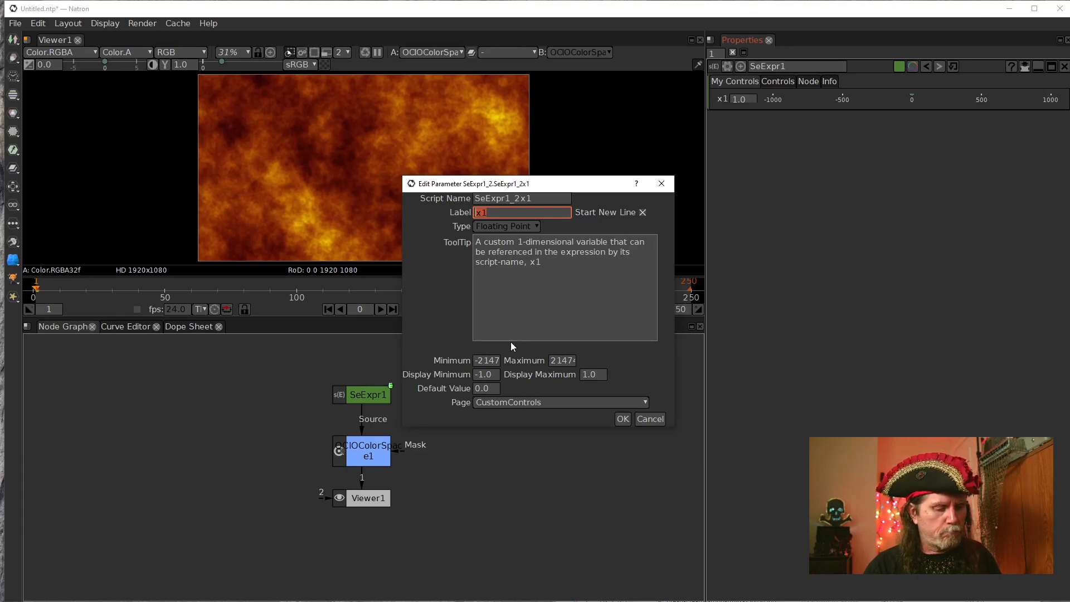
type("Textr")
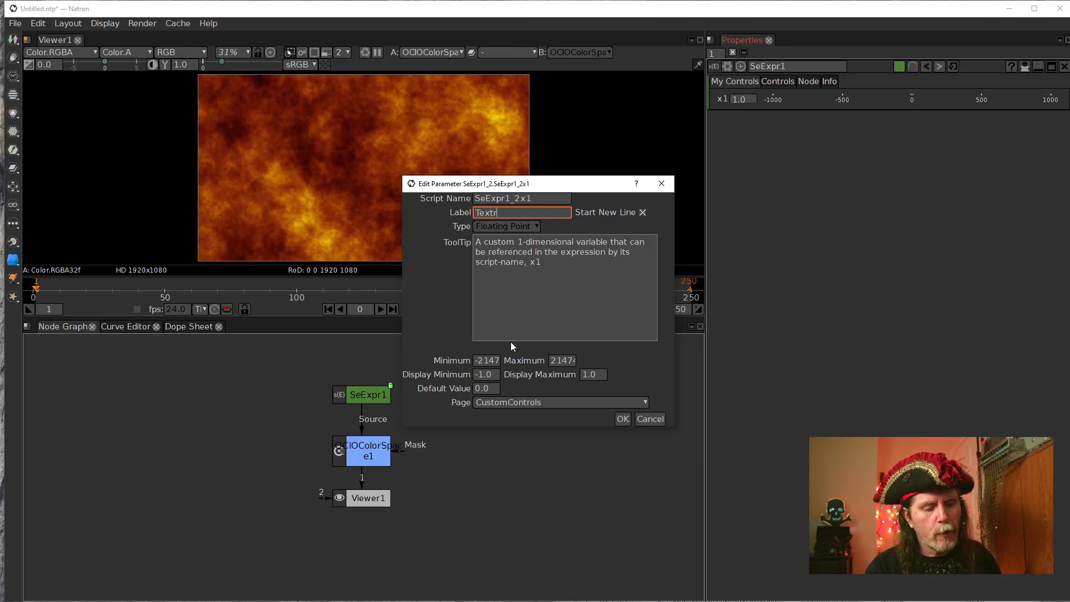
key("BackSpace")
type("ure S")
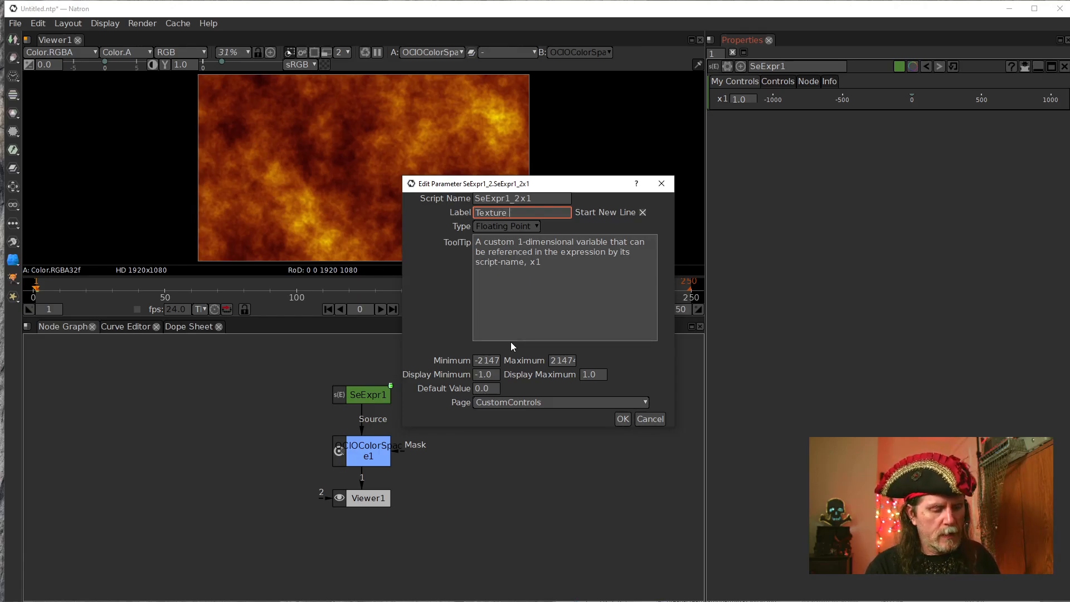
type("ize")
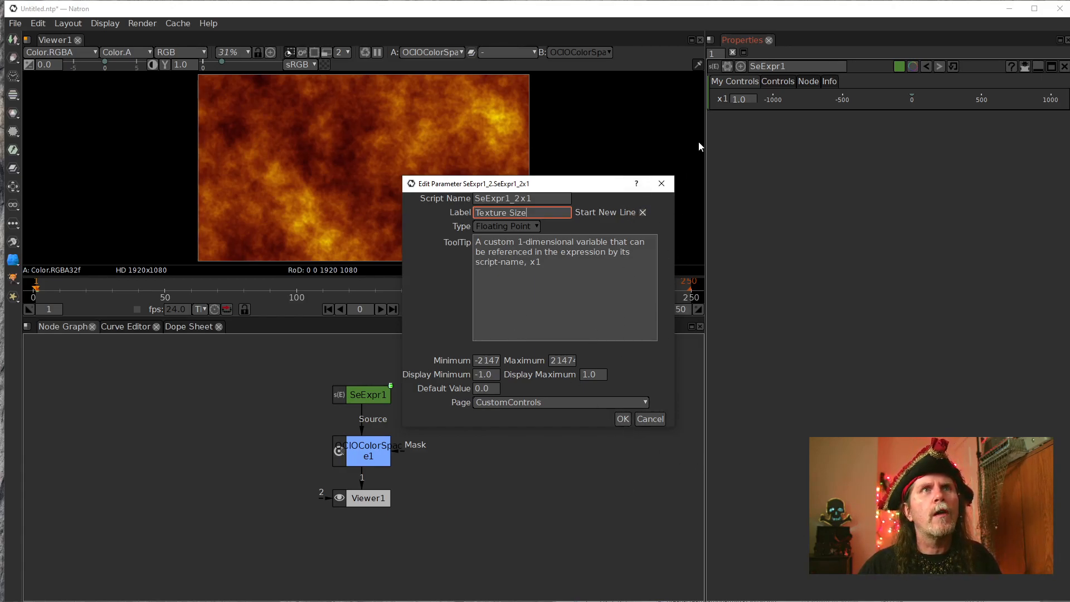
left_click(622, 419)
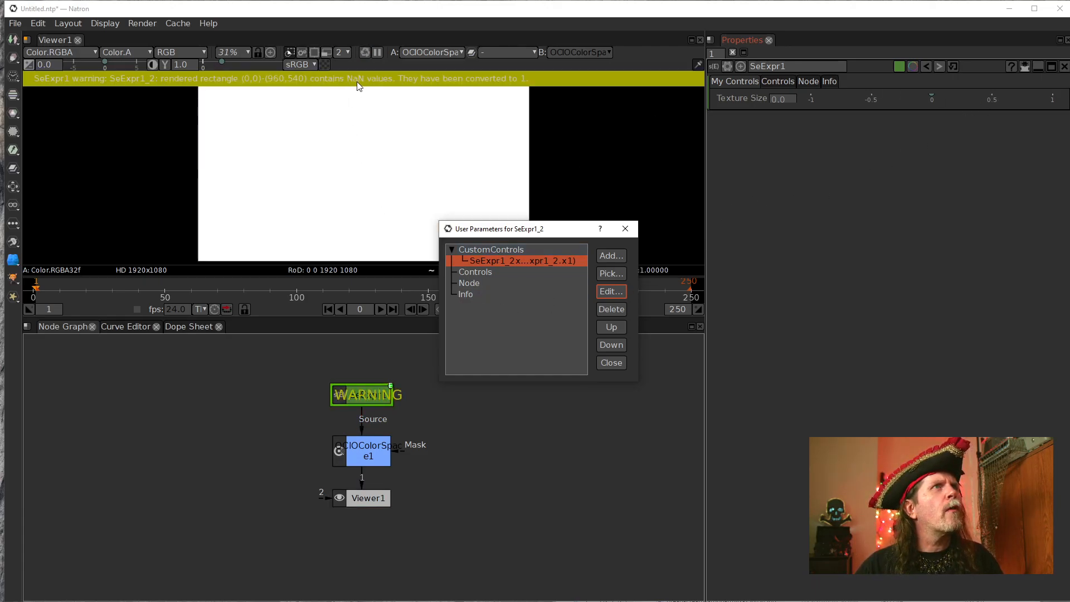
left_click(612, 364)
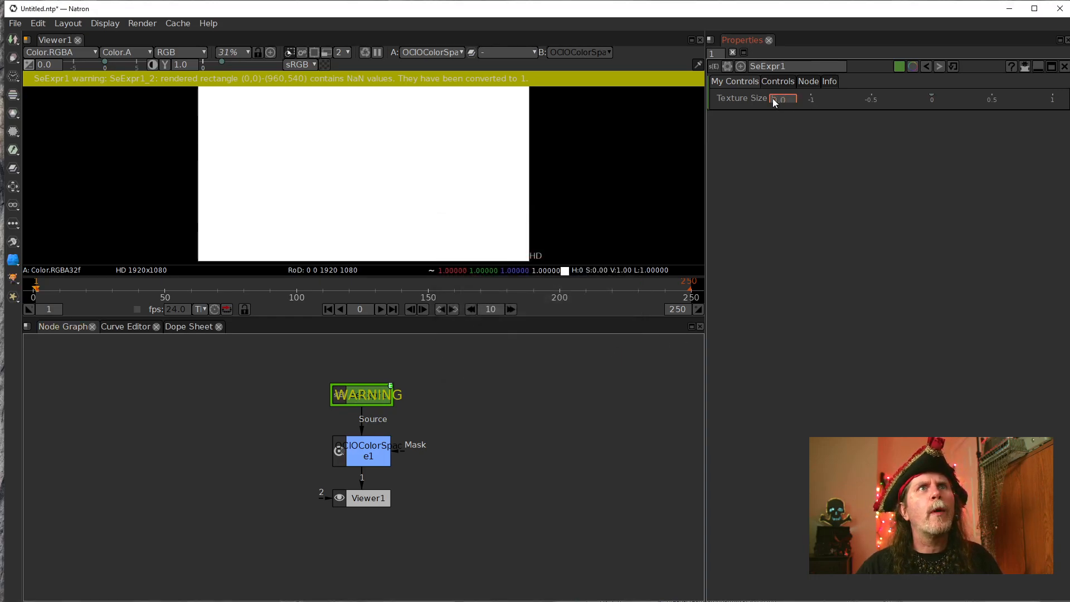
Try out the Texture Size control at 1 and at about -0.04.
type("1")
key("Return")
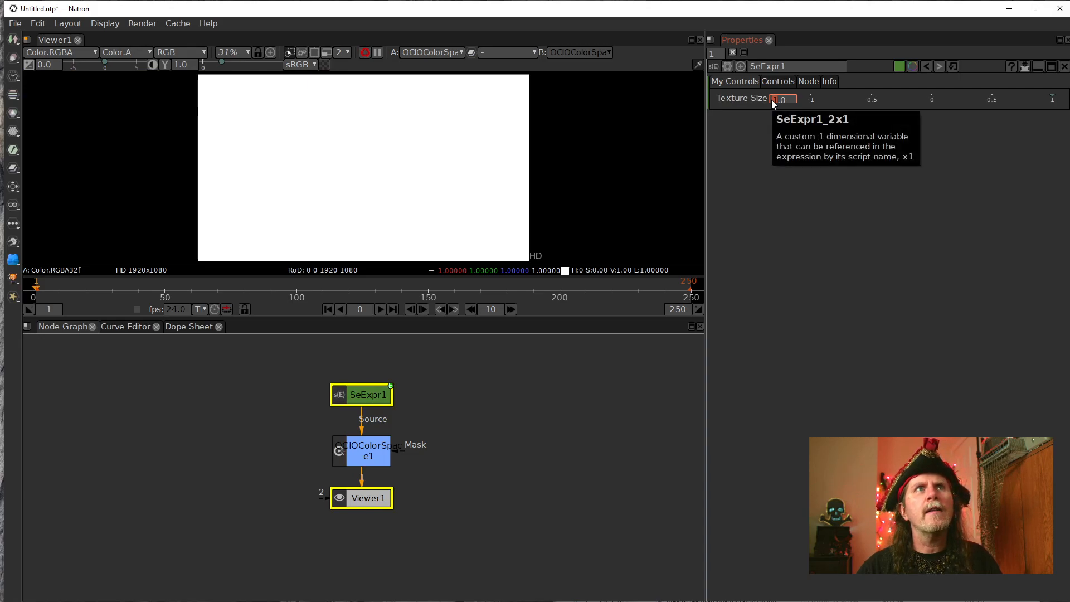
left_click(927, 105)
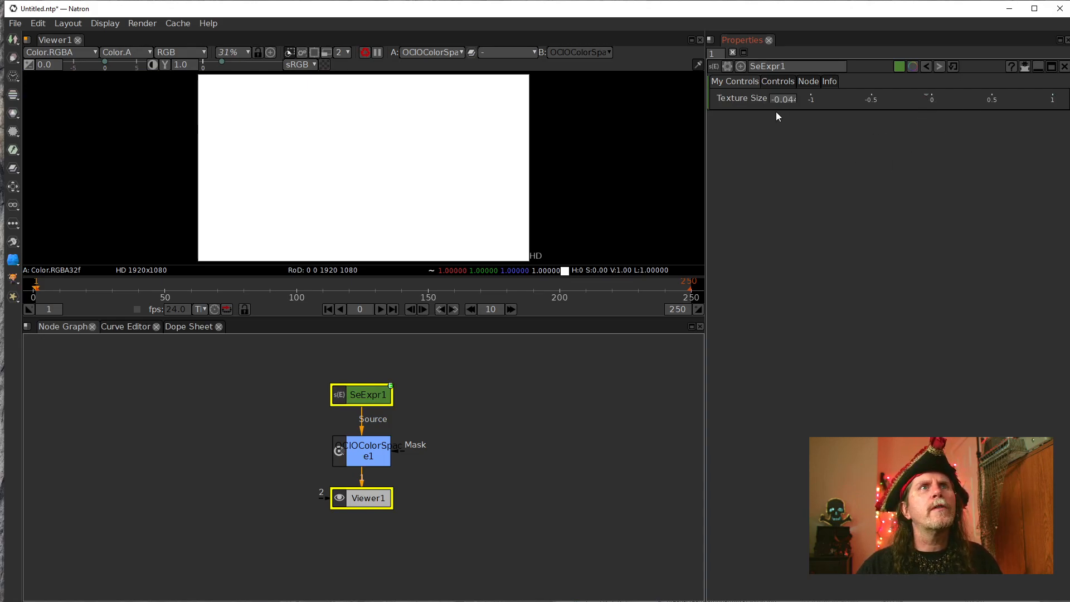
Edit the Texture Size parameter again with a display range of -1 to 1 and a default value of 1.0.
right_click(729, 82)
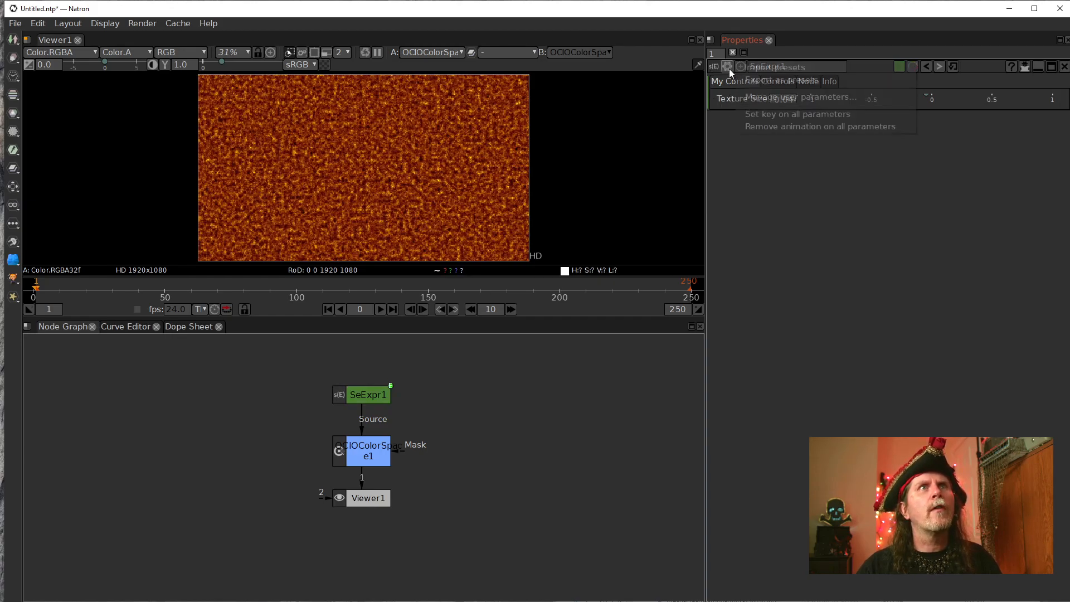
left_click(762, 96)
left_click(496, 264)
left_click(611, 291)
left_click_drag(491, 375, 429, 384)
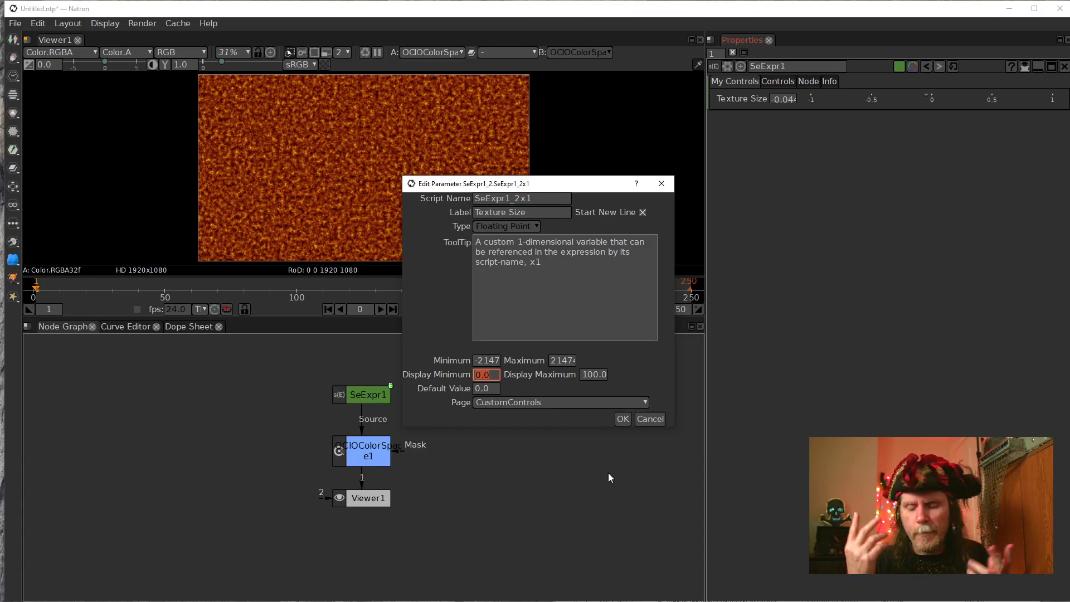
type("-1")
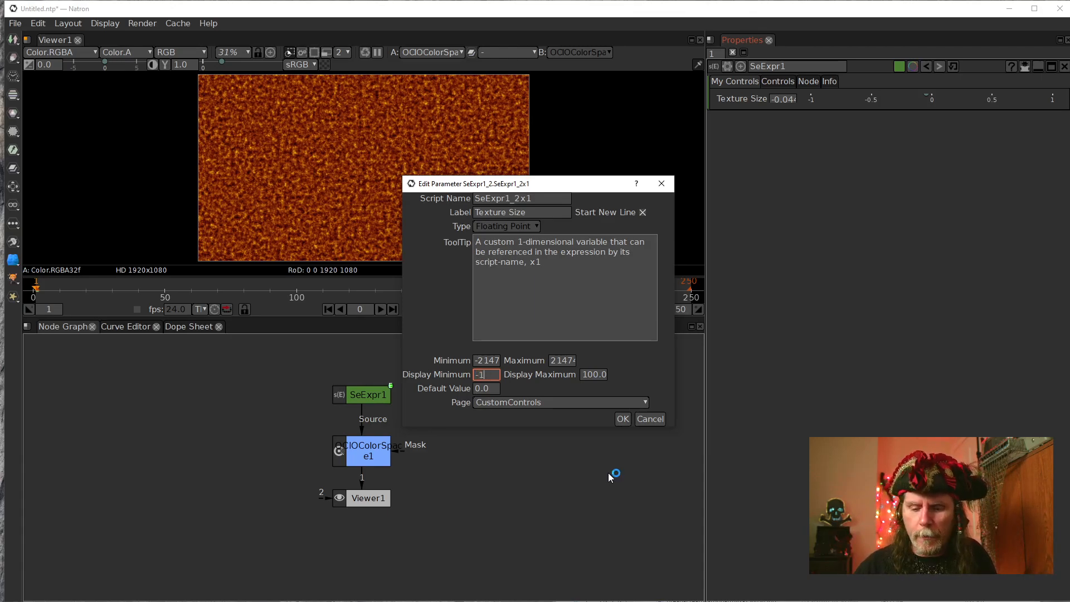
key("Tab")
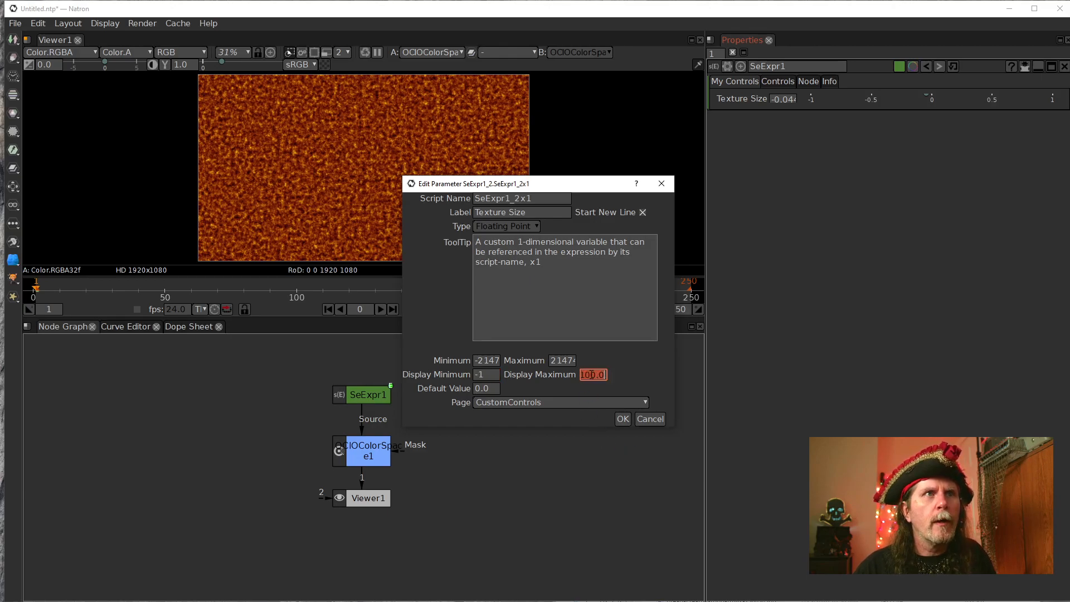
type("1")
key("Tab")
type("1.0")
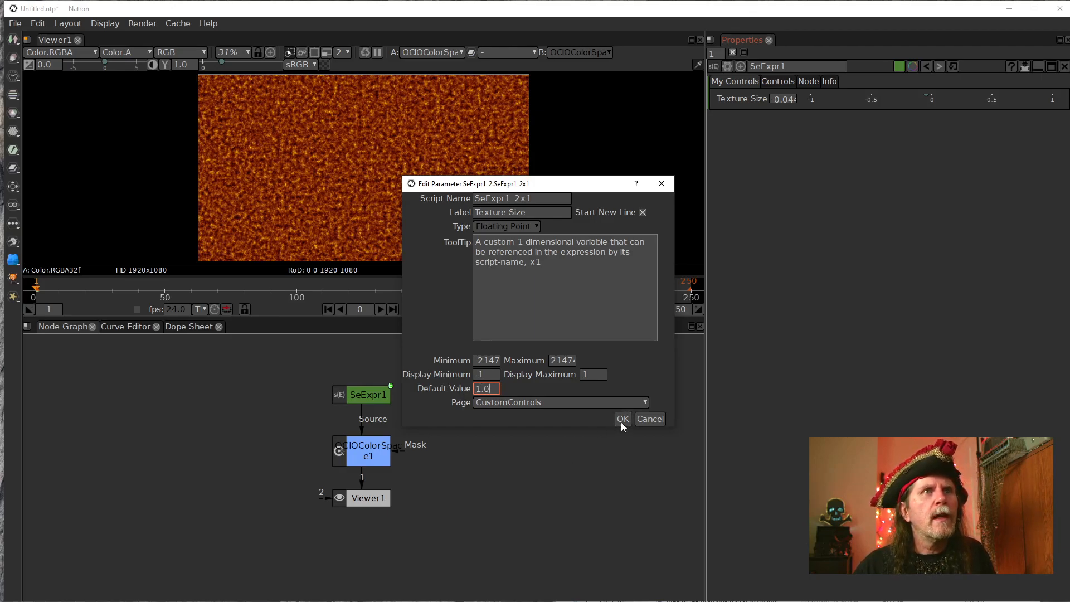
left_click(622, 419)
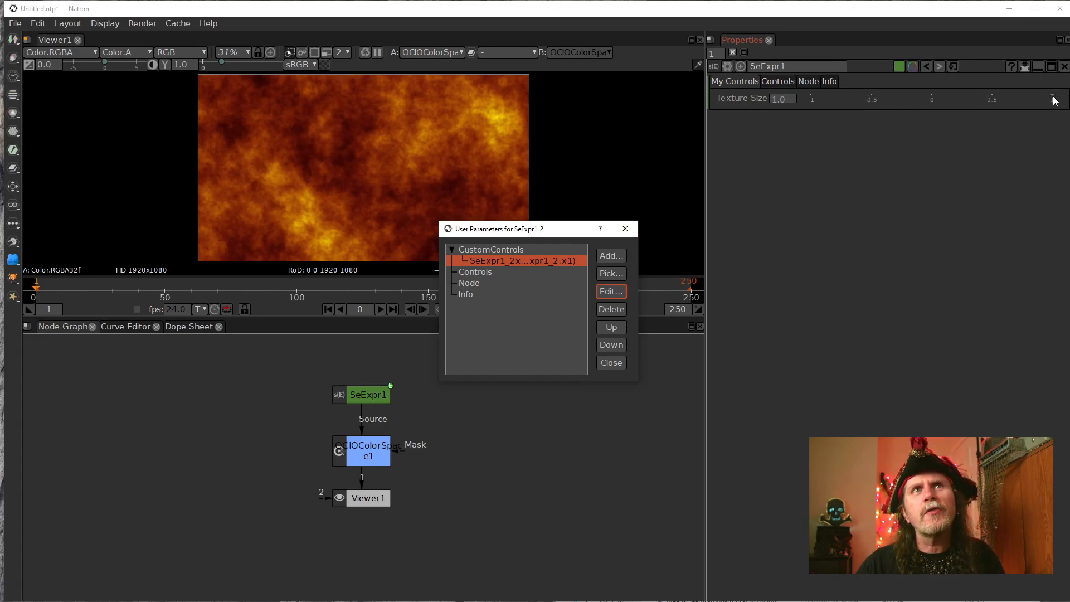
left_click(609, 257)
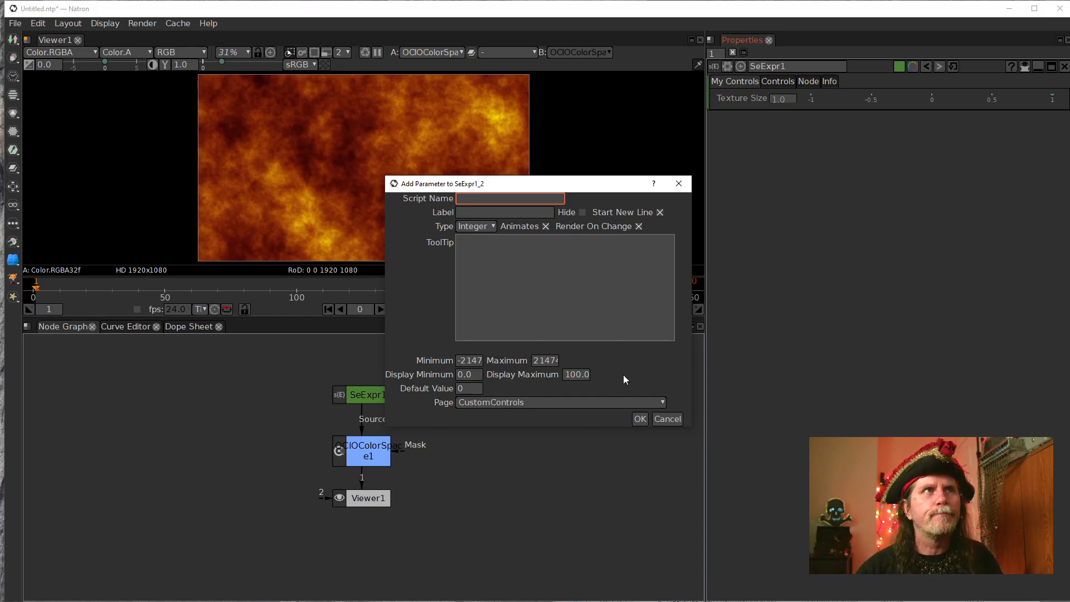
left_click(484, 229)
left_click(483, 229)
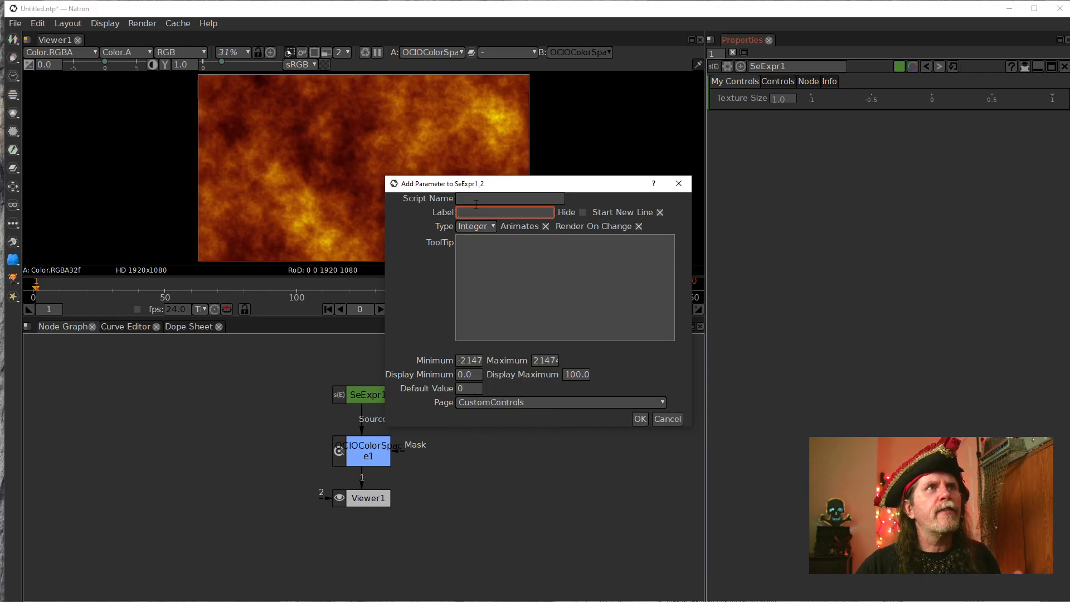
left_click(668, 419)
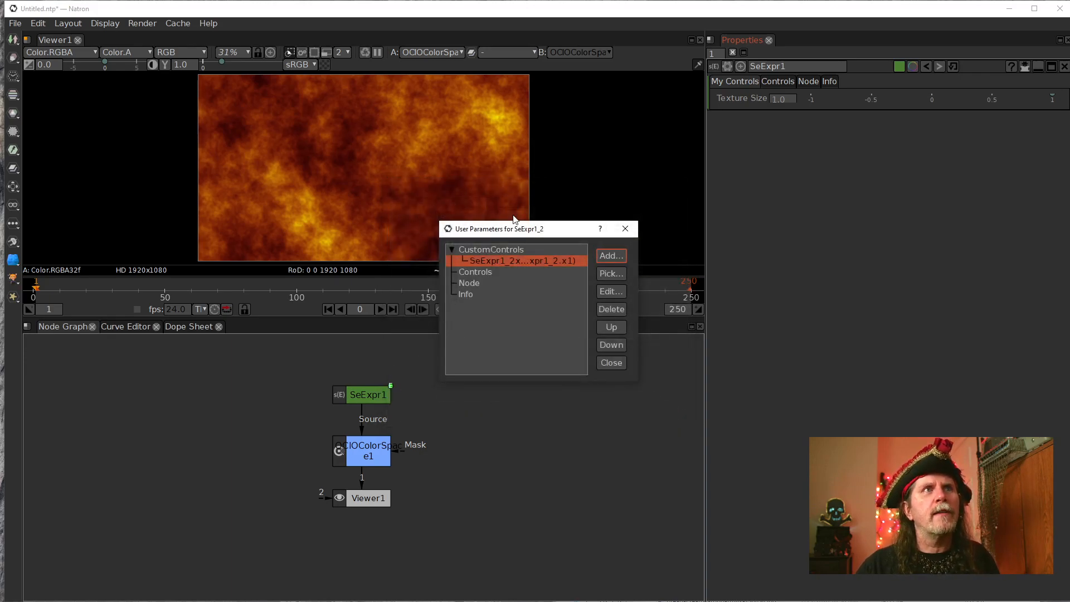
Add a Label-type parameter with the script name spacer1 and an empty default value to the CustomControls page.
left_click(611, 256)
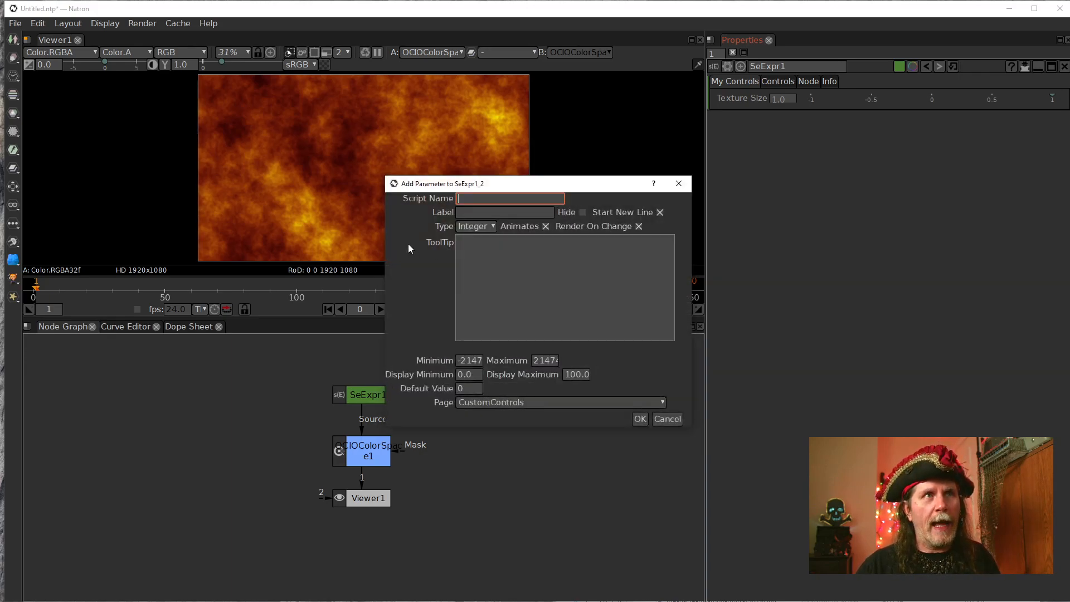
left_click(477, 227)
left_click(470, 228)
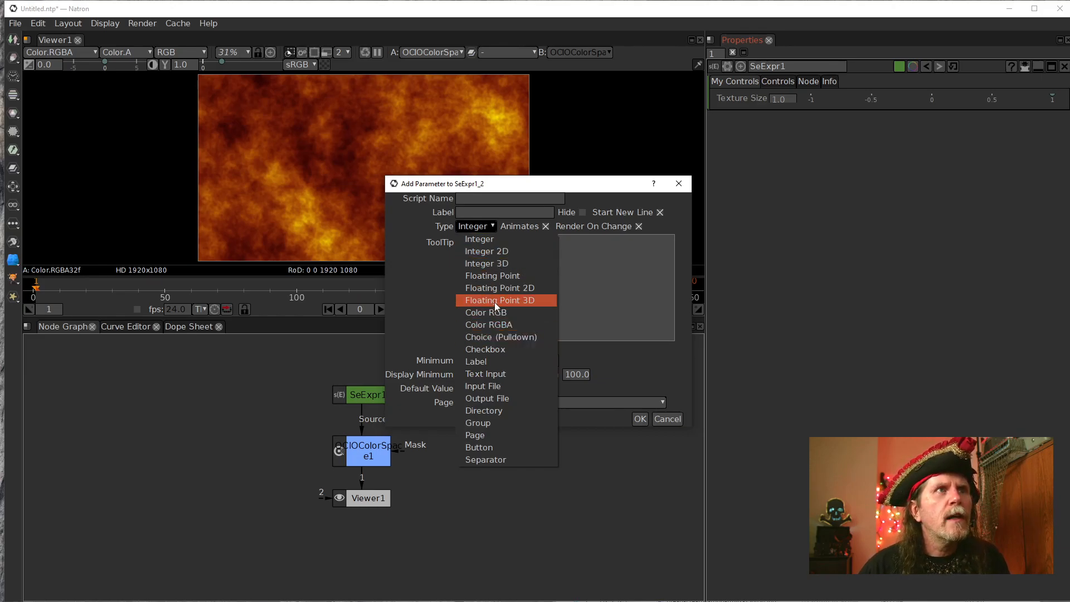
left_click(481, 363)
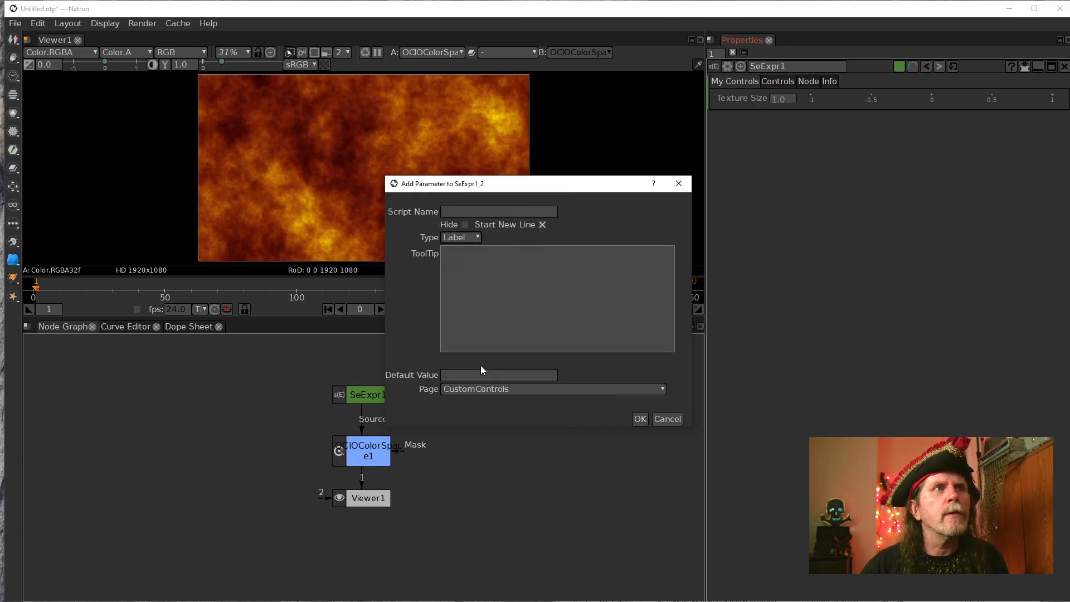
left_click(465, 213)
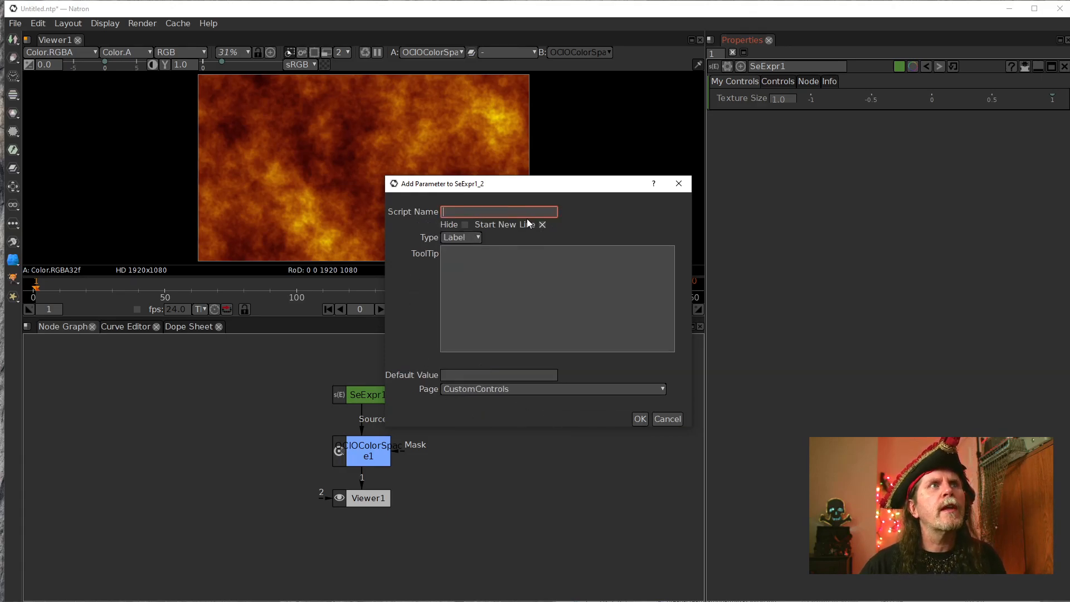
type("spacer")
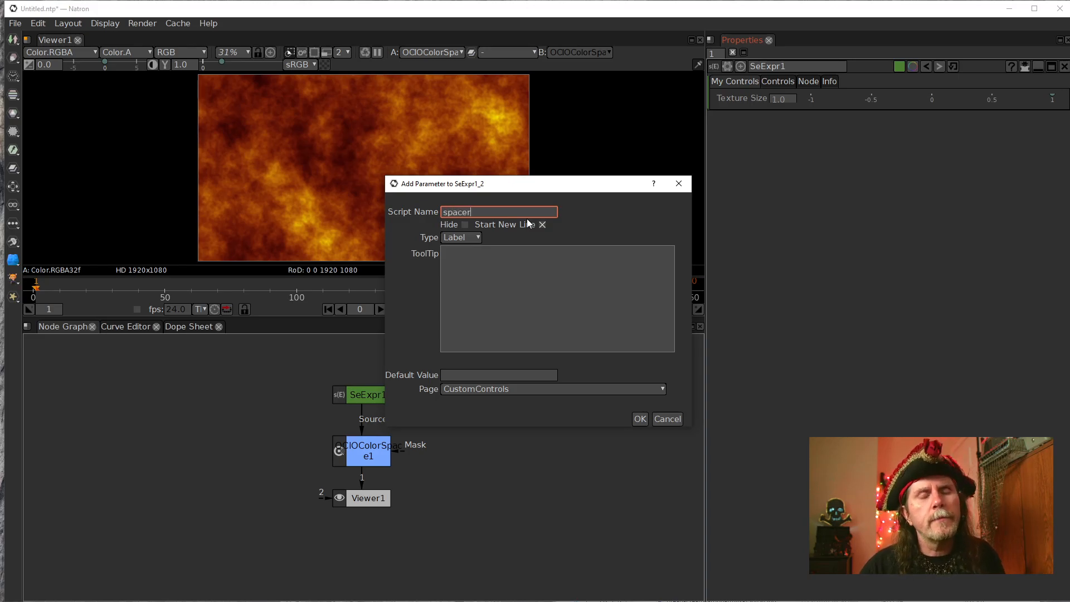
type("1")
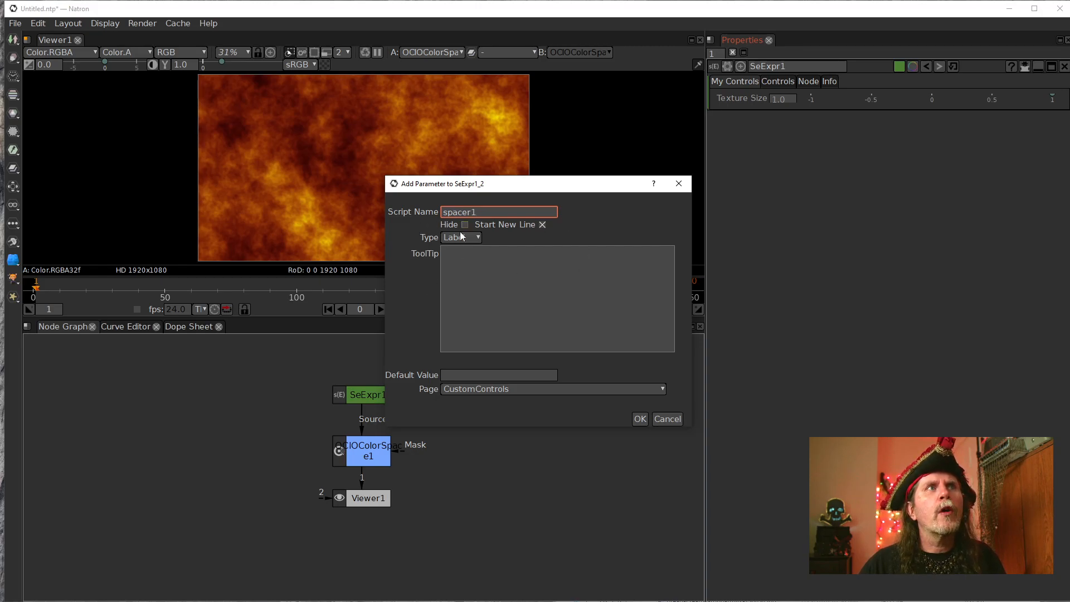
left_click(447, 376)
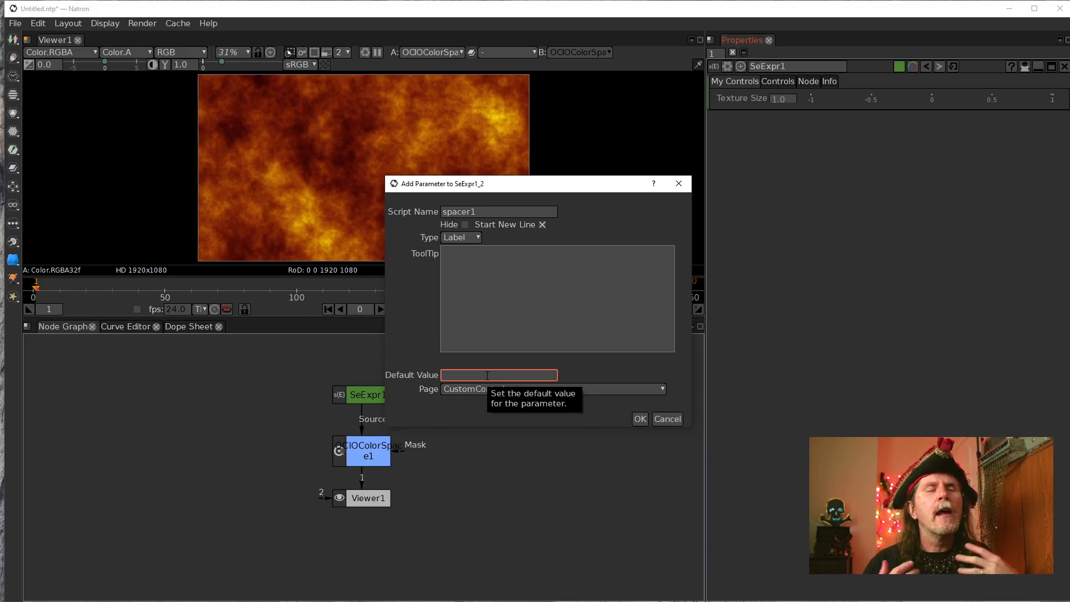
left_click(597, 343)
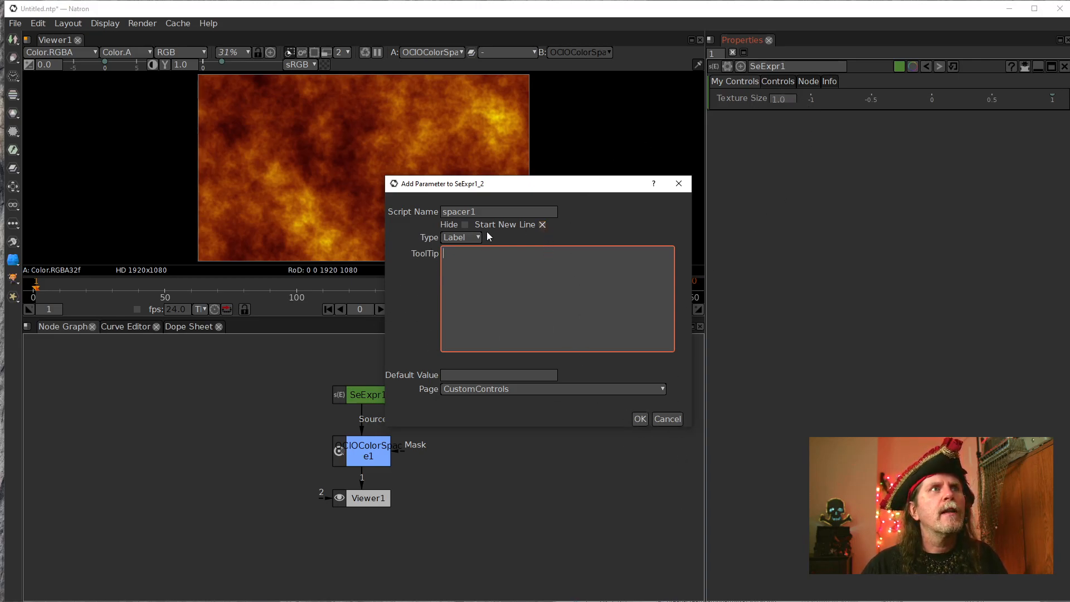
left_click(643, 424)
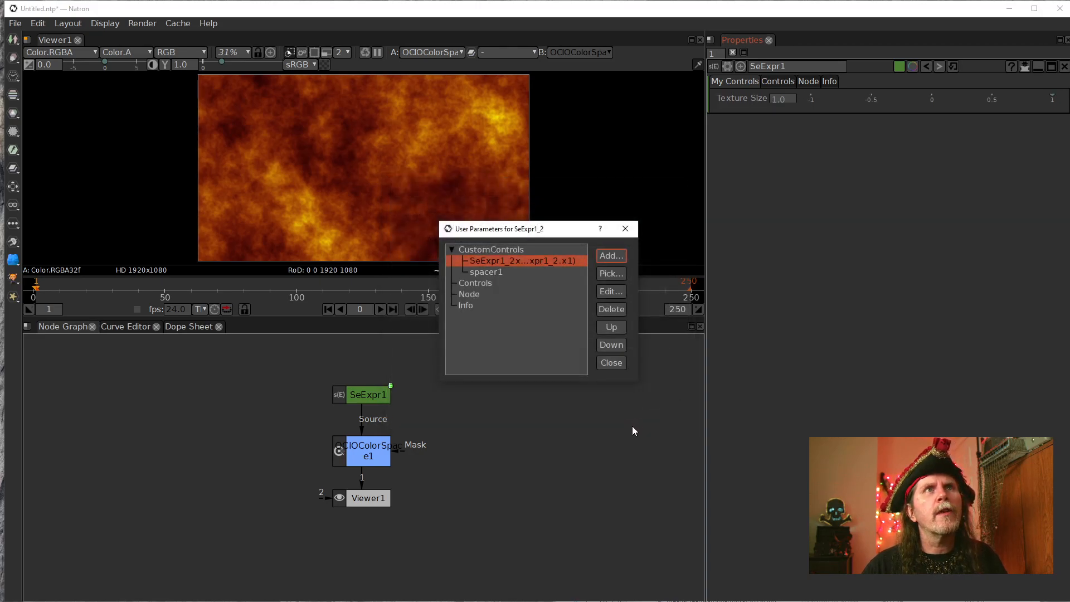
Move the spacer1 label above the Texture Size parameter on the CustomControls page.
left_click(482, 273)
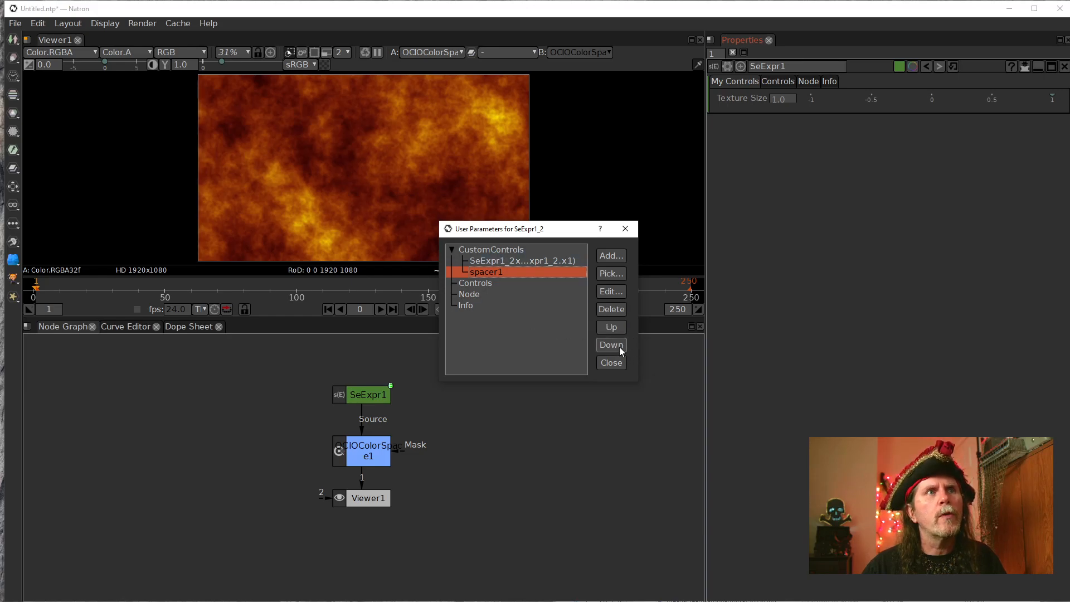
left_click(612, 329)
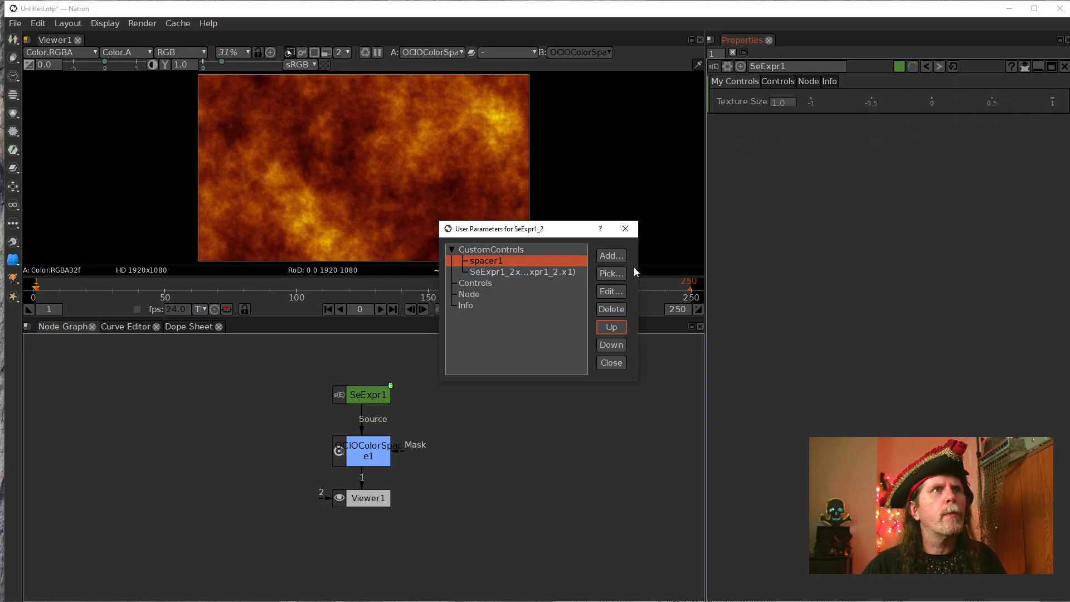
Edit the spacer1 label and set its default value to \n.
left_click(611, 291)
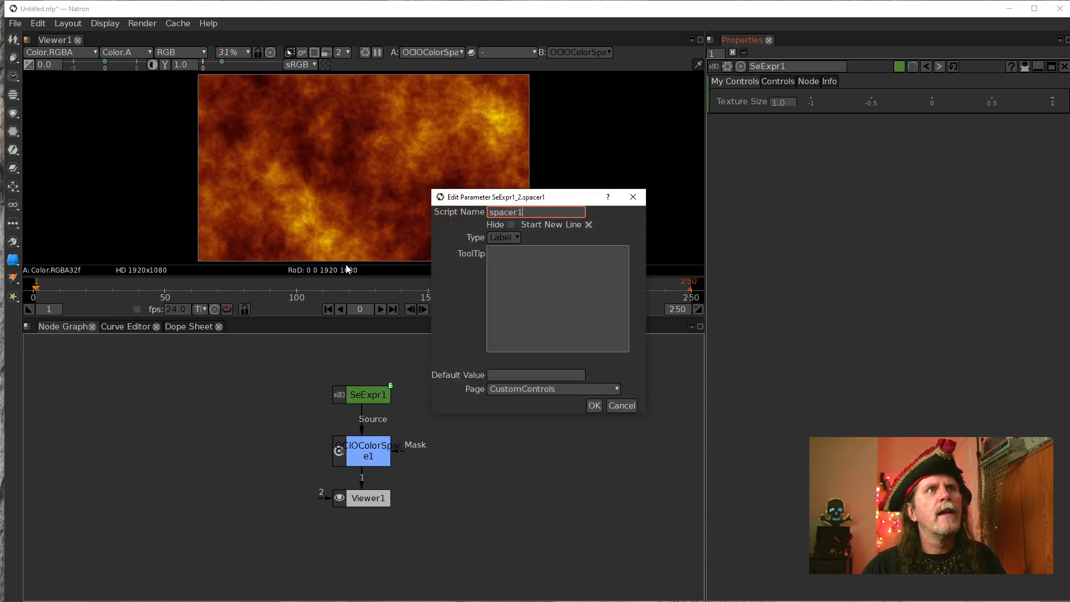
left_click(533, 376)
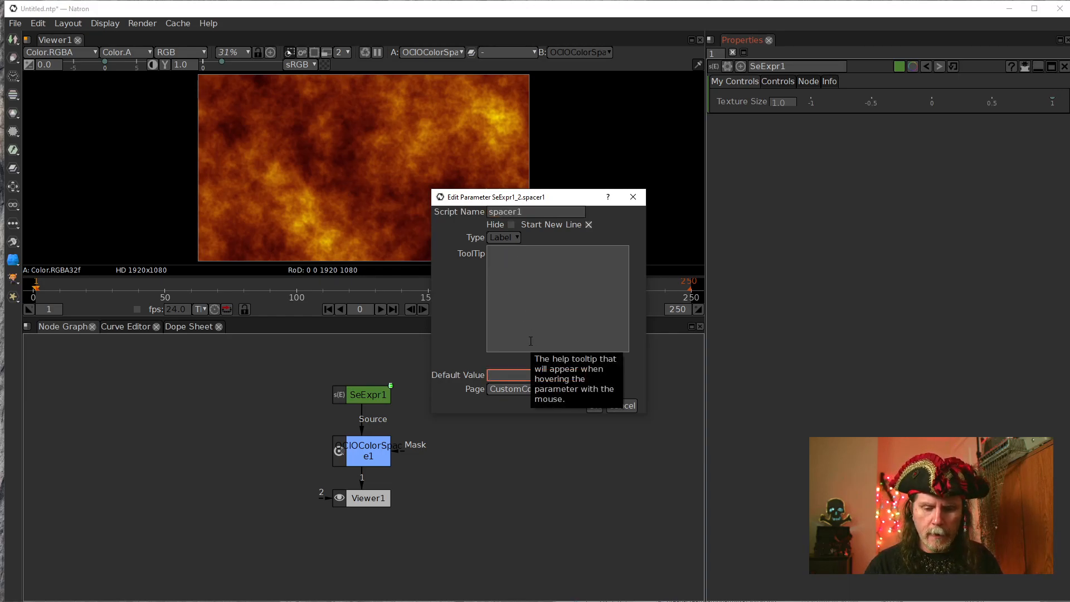
type("\\n")
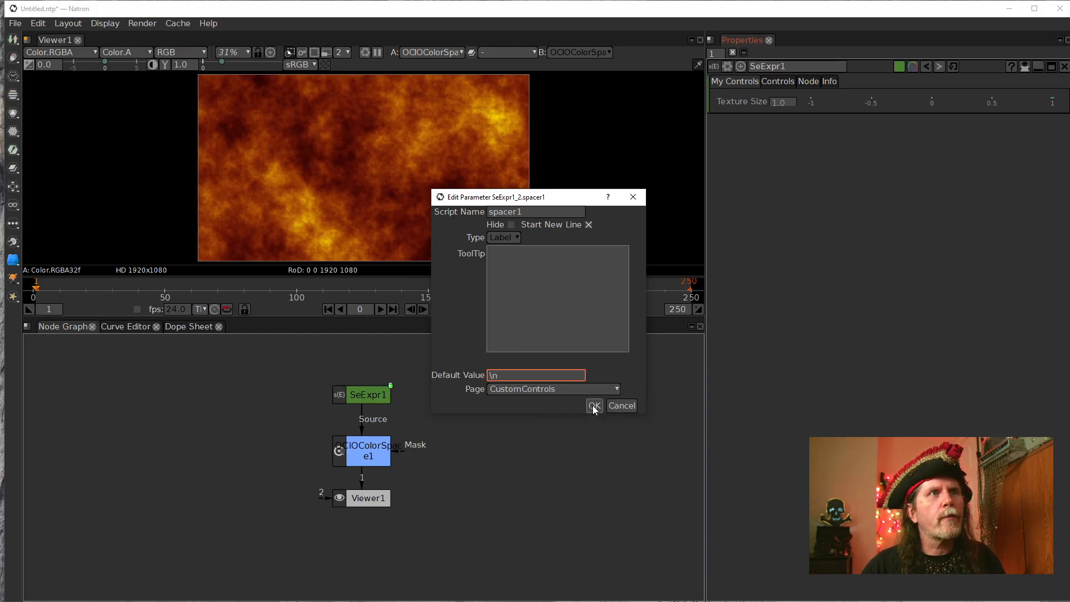
left_click(594, 407)
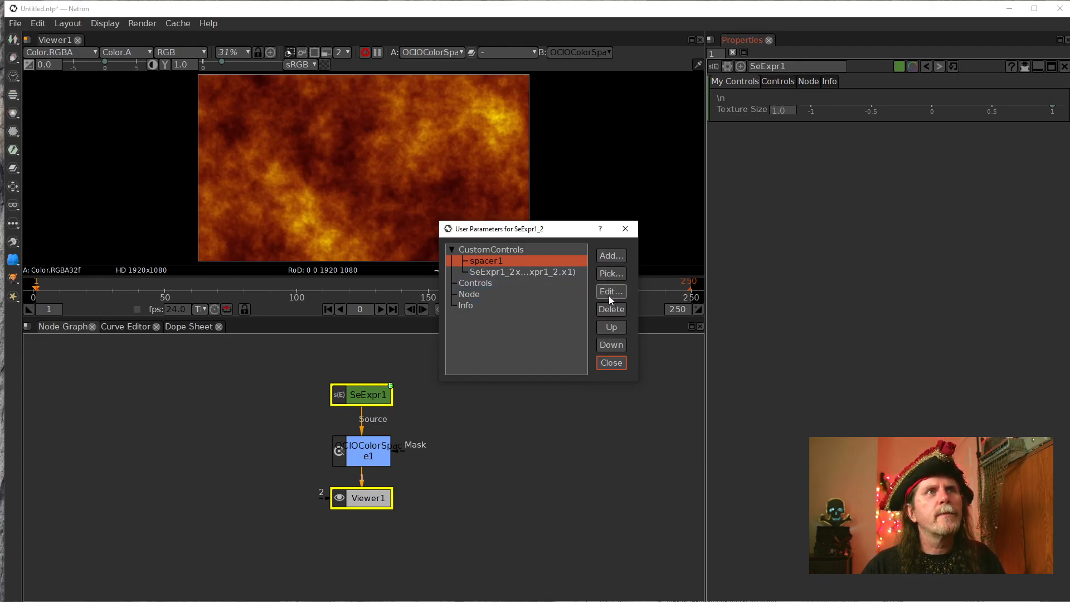
Edit the spacer1 label again and replace its default value with /n.
left_click(610, 292)
left_click(520, 374)
key("BackSpace")
key("BackSpace")
type("/n")
left_click(597, 406)
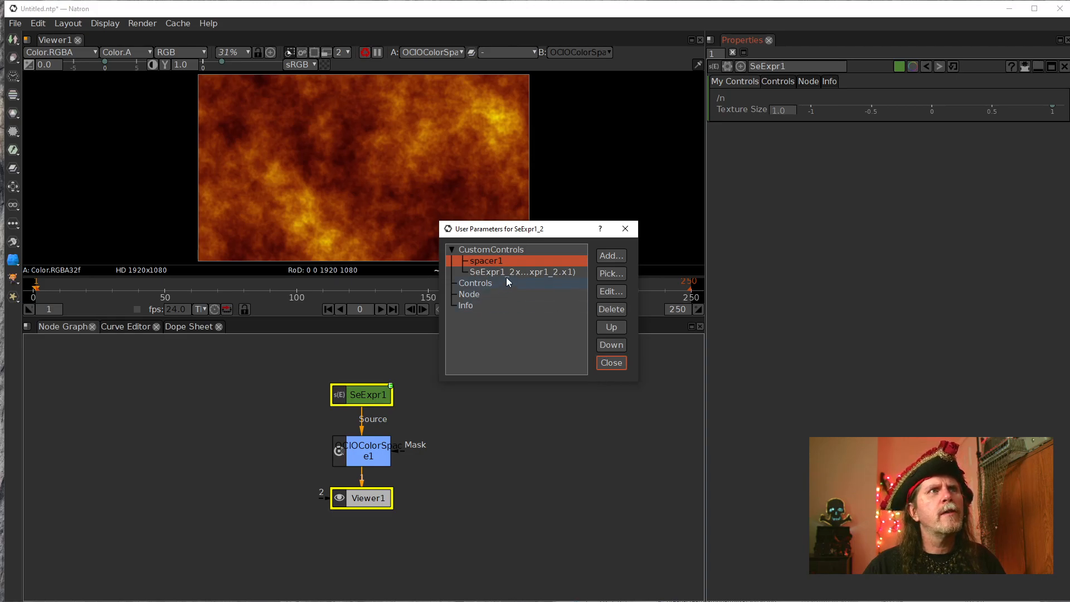
Clear the default value of the spacer1 label and apply the edit.
left_click(617, 290)
left_click(509, 375)
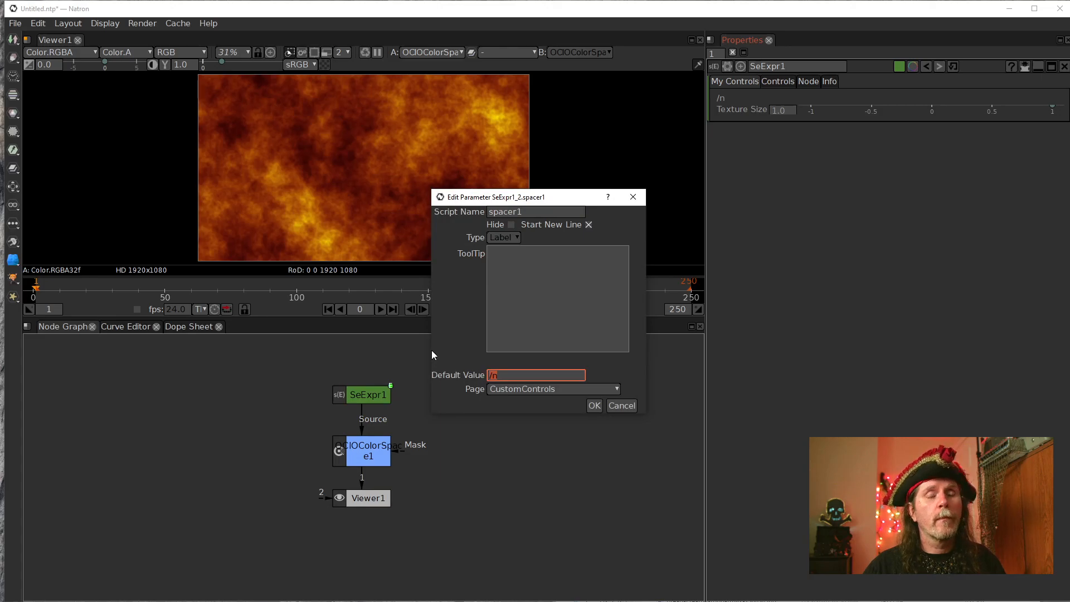
key("Return")
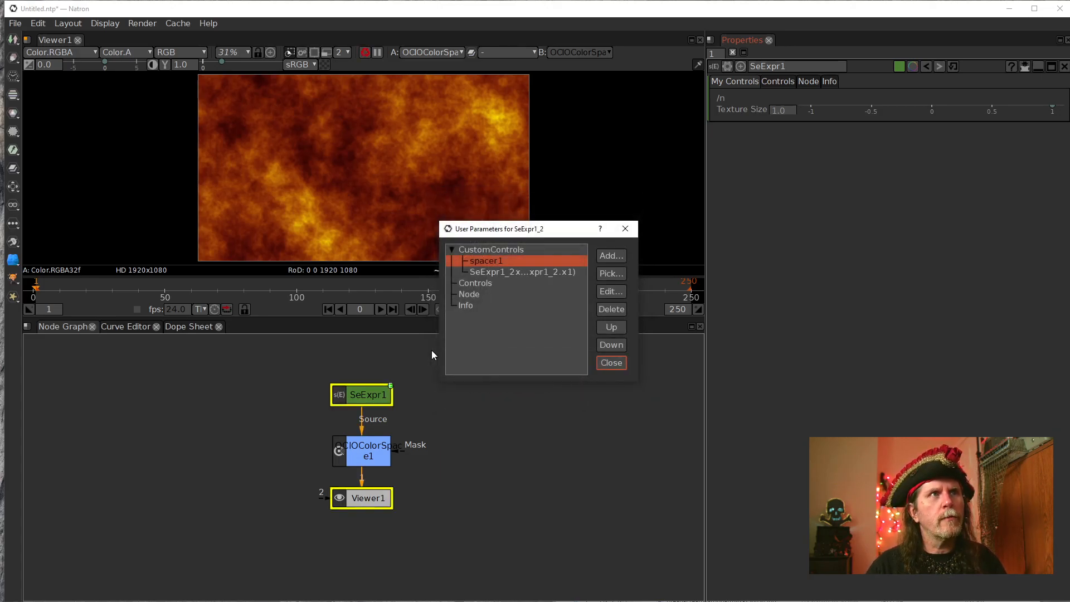
left_click(609, 290)
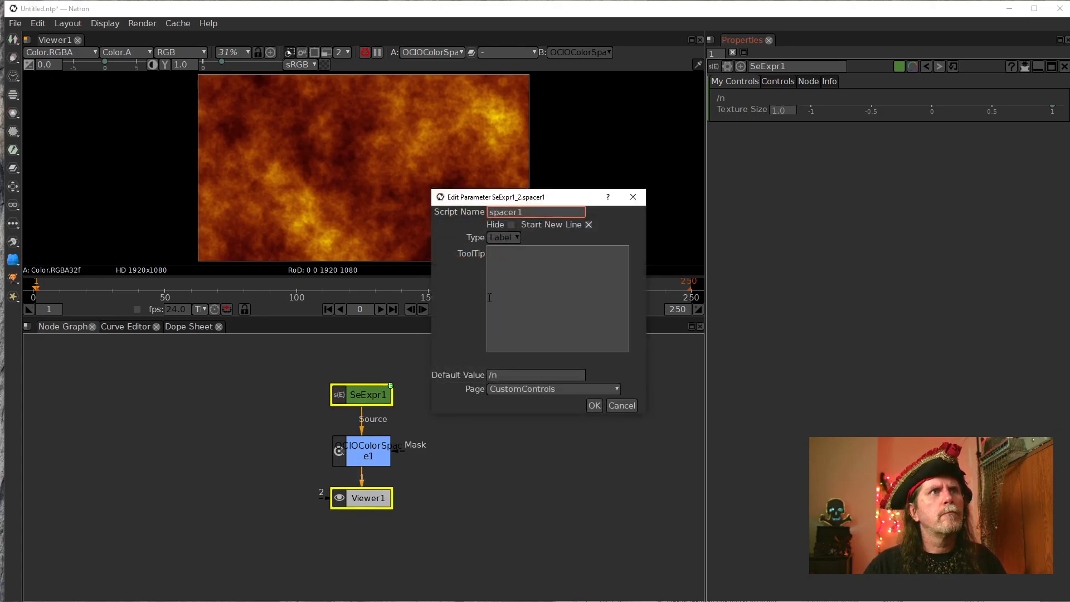
left_click(518, 378)
key("BackSpace")
key("BackSpace")
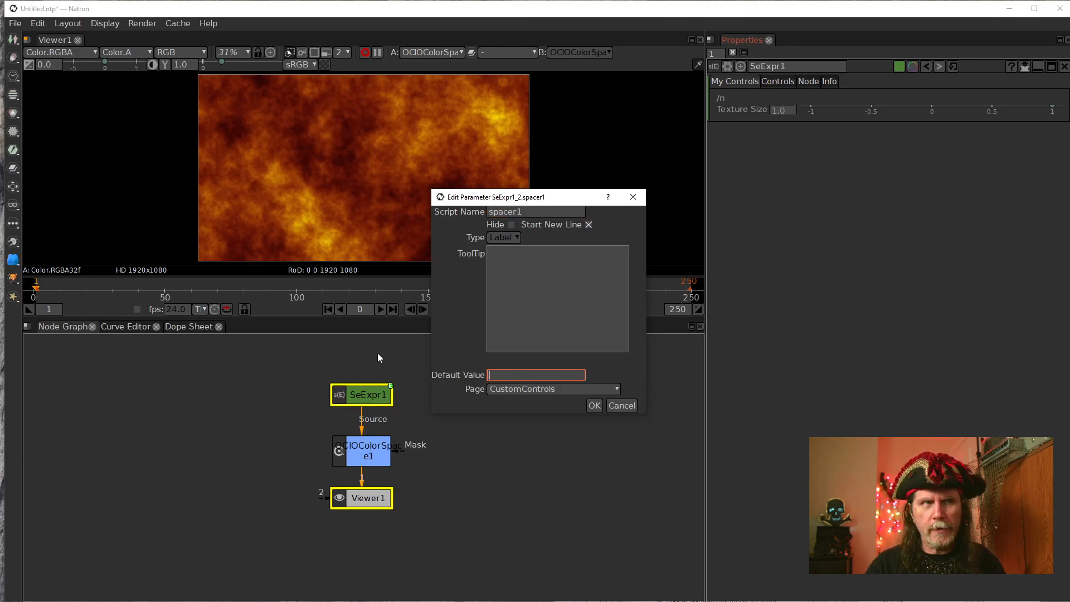
key("Return")
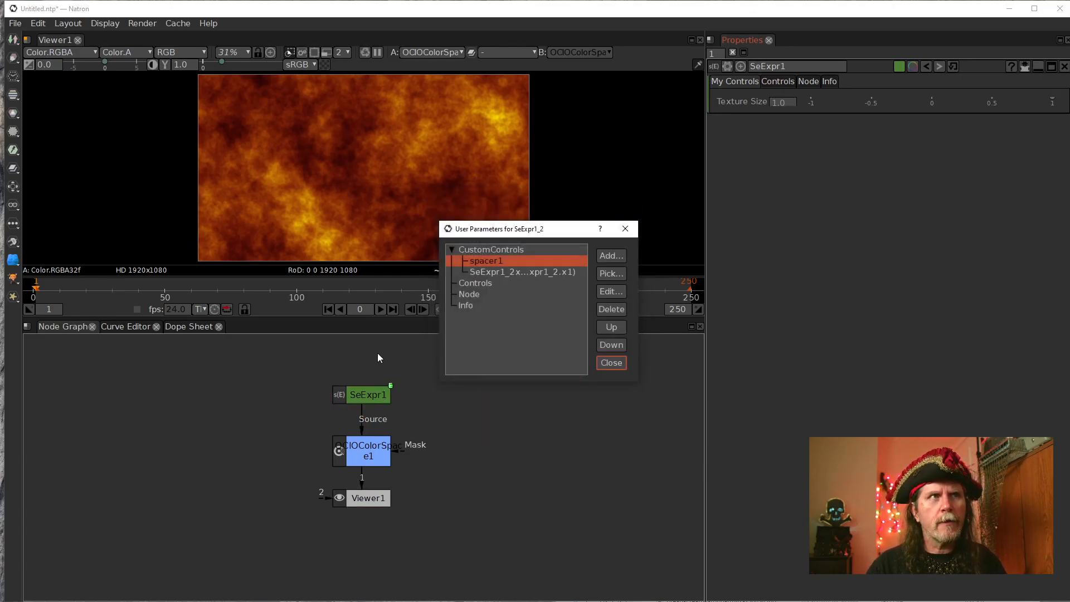
left_click(613, 291)
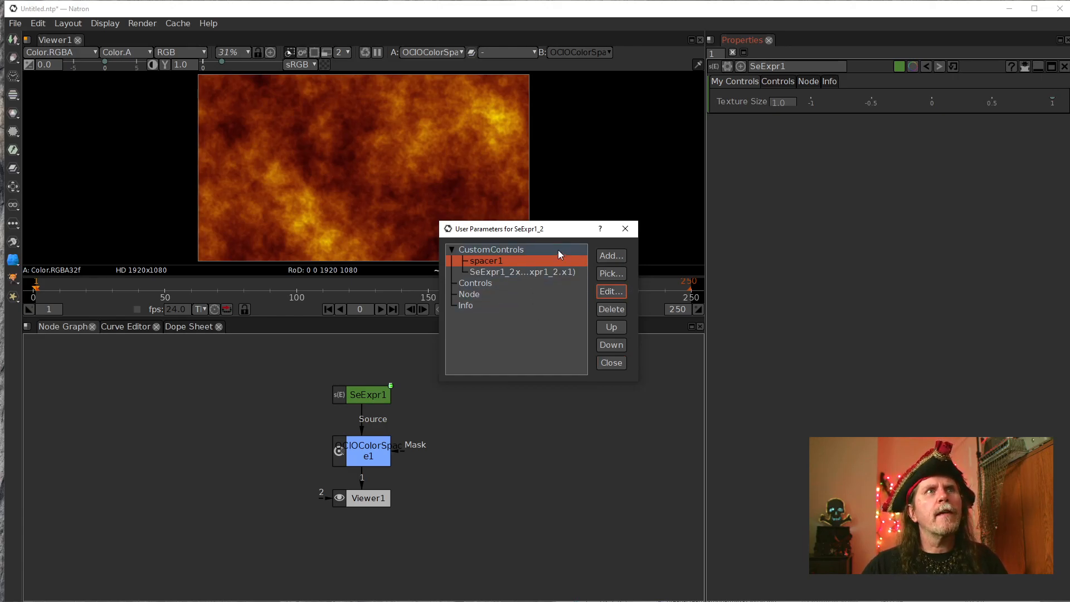
Add a Separator-type parameter with the script name sep1 and no label to the CustomControls page.
left_click(611, 257)
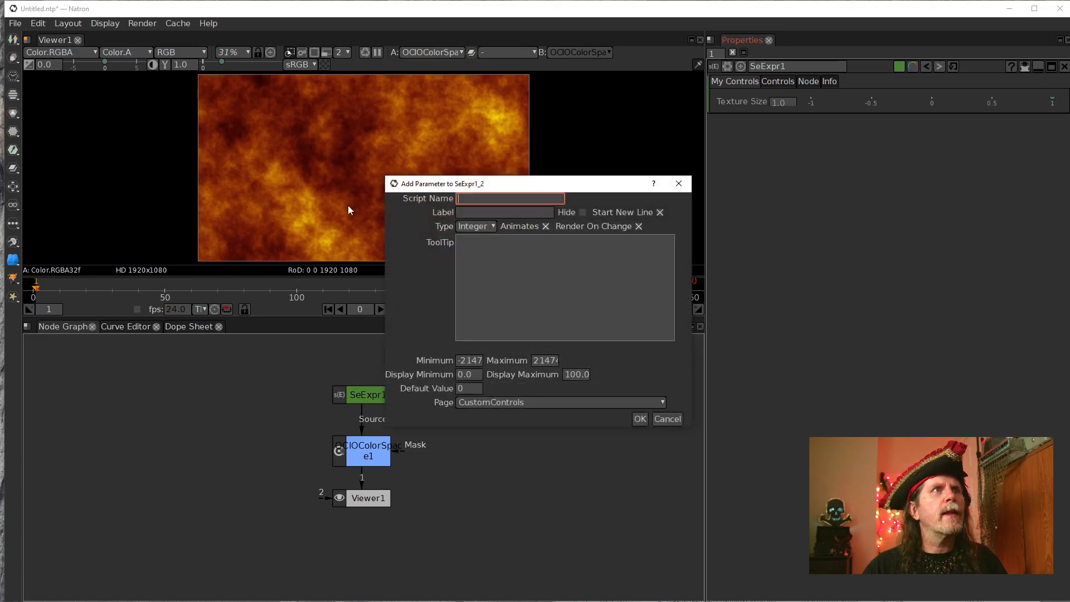
left_click(487, 230)
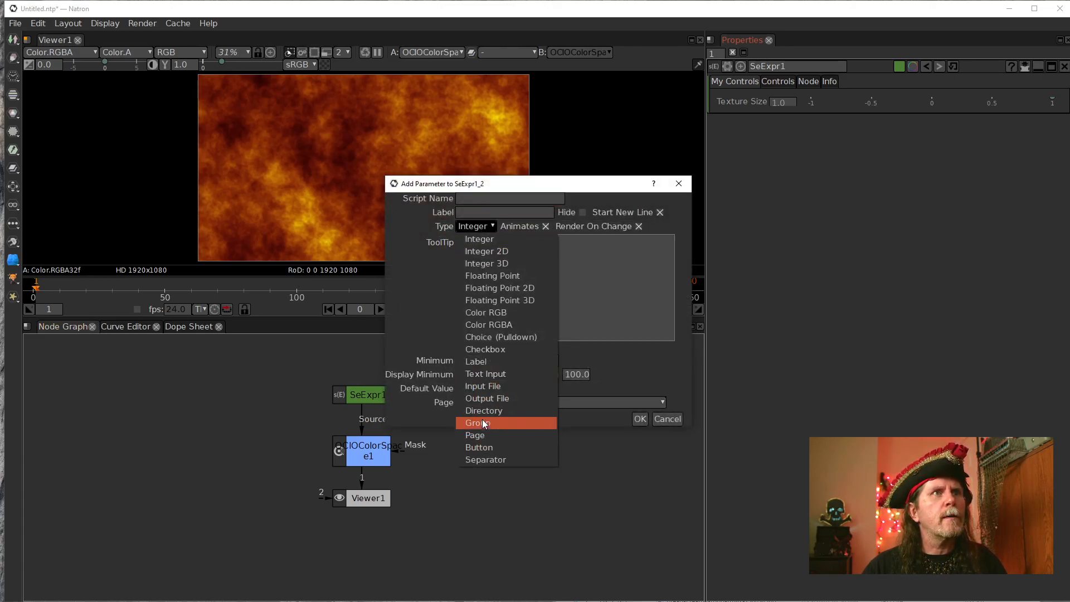
left_click(485, 460)
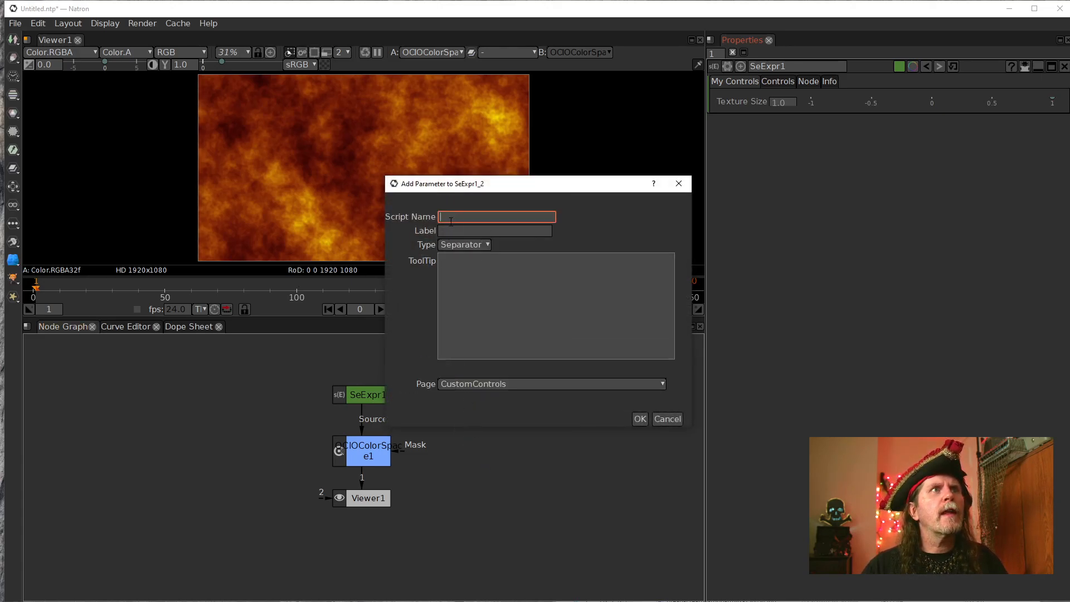
type("s")
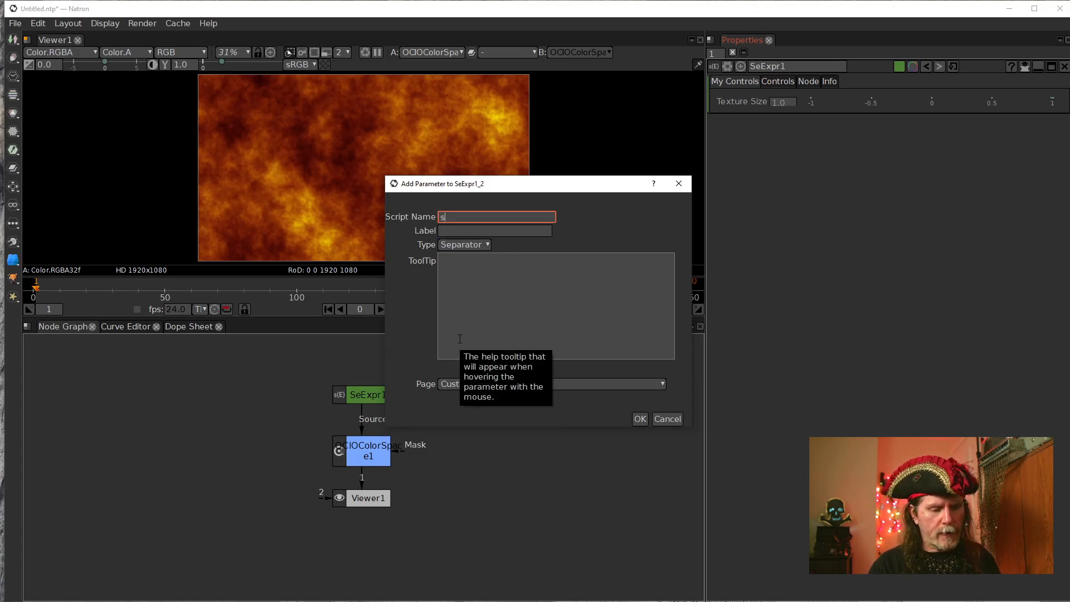
type("ep1")
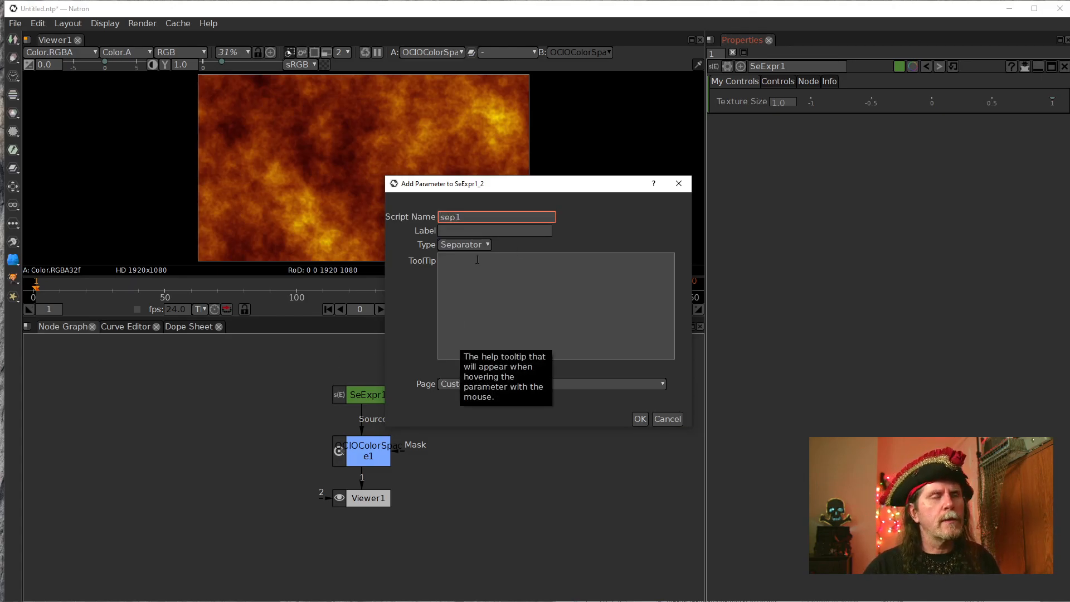
left_click(494, 230)
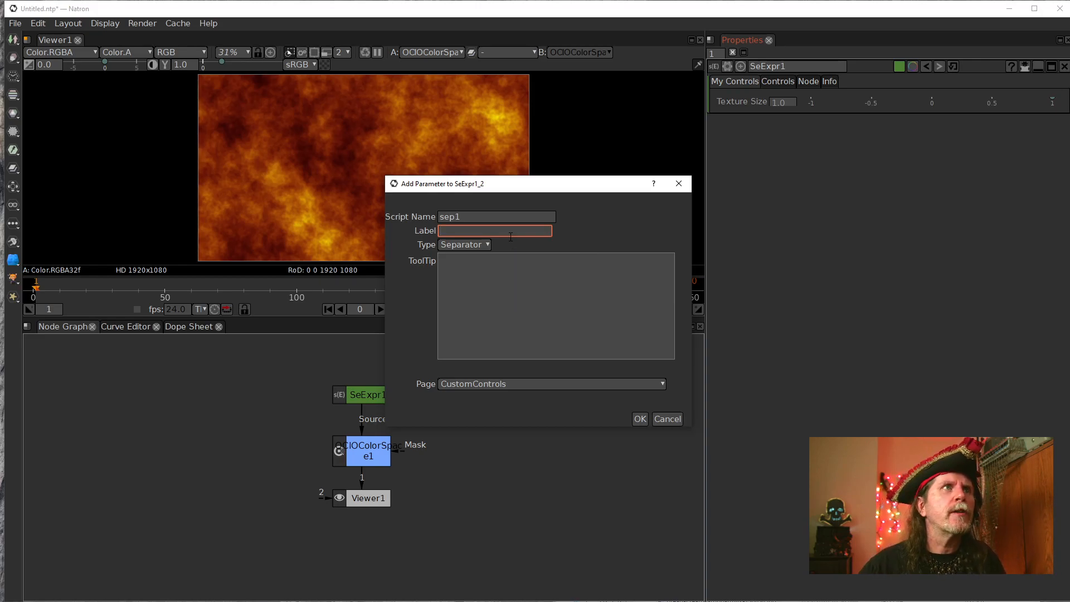
left_click(644, 422)
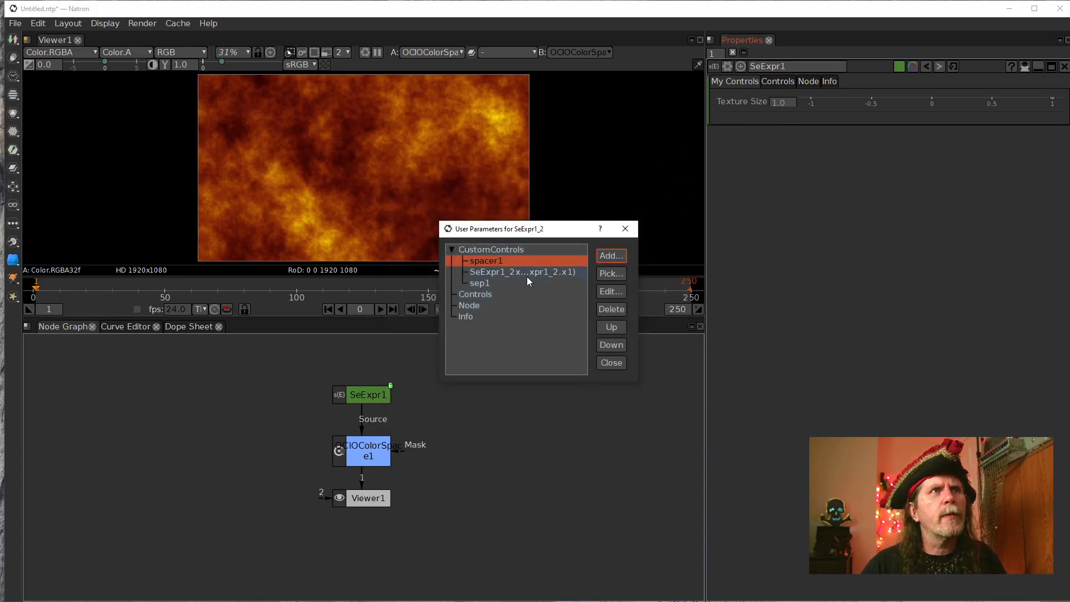
Reorder the CustomControls page as sep1, Texture Size, spacer1 and leave the user parameter manager.
left_click(483, 282)
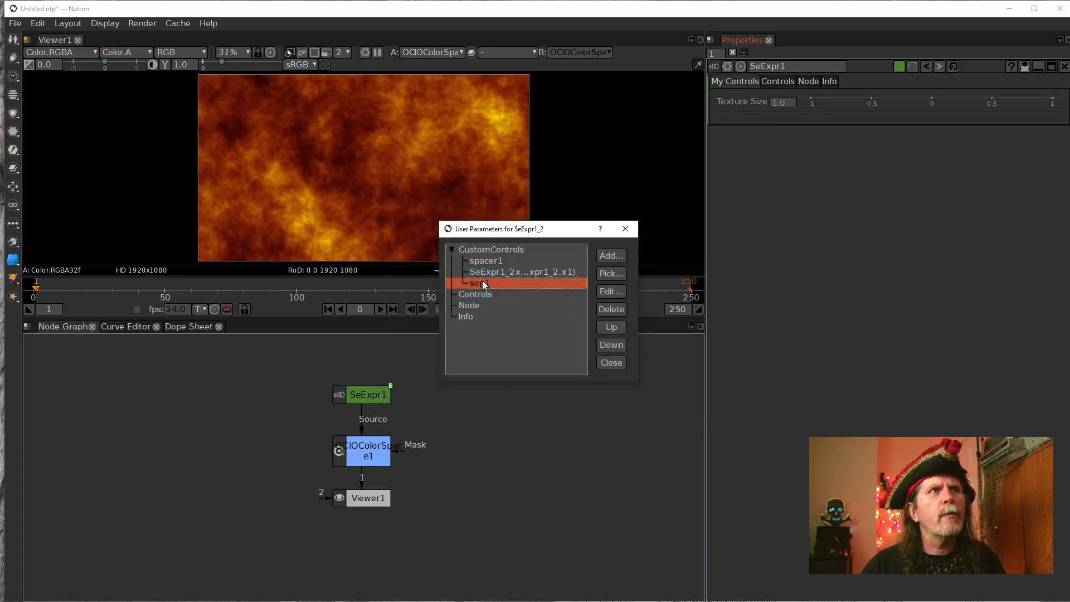
left_click(611, 327)
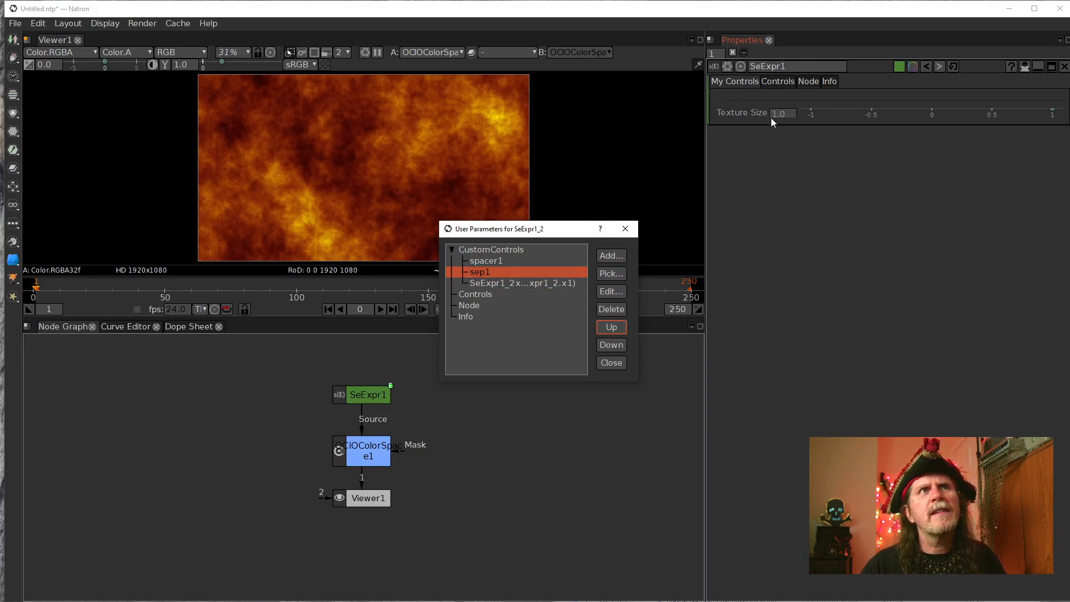
left_click(492, 262)
left_click(612, 345)
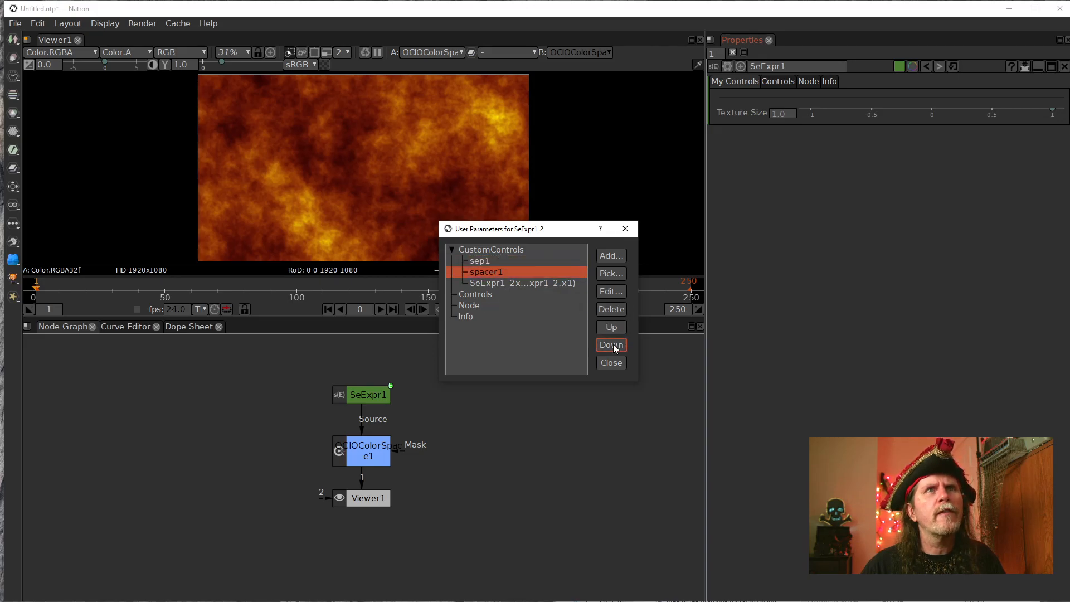
left_click(614, 346)
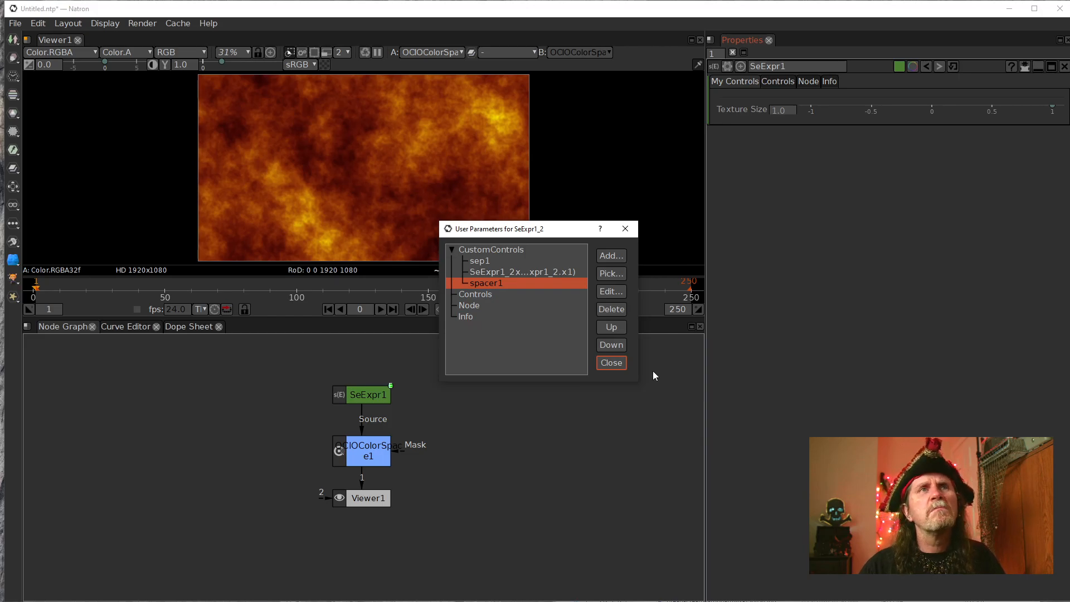
left_click(616, 365)
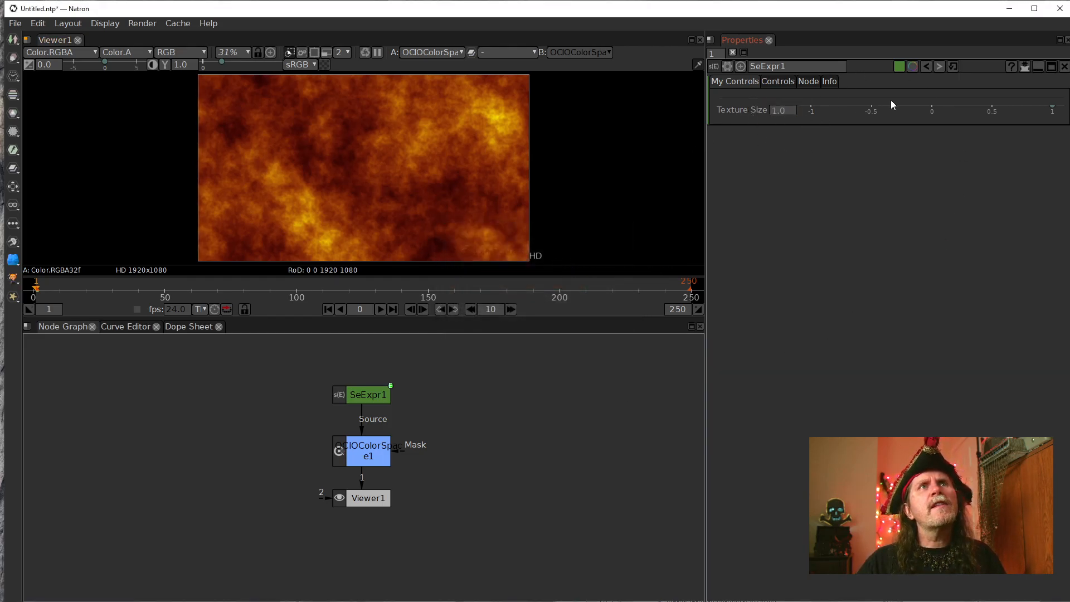
Try out the Texture Size control at 0.325, 0.15, about -0.22 and 0.648, and leave it at 0.994.
left_click_drag(1053, 107, 970, 228)
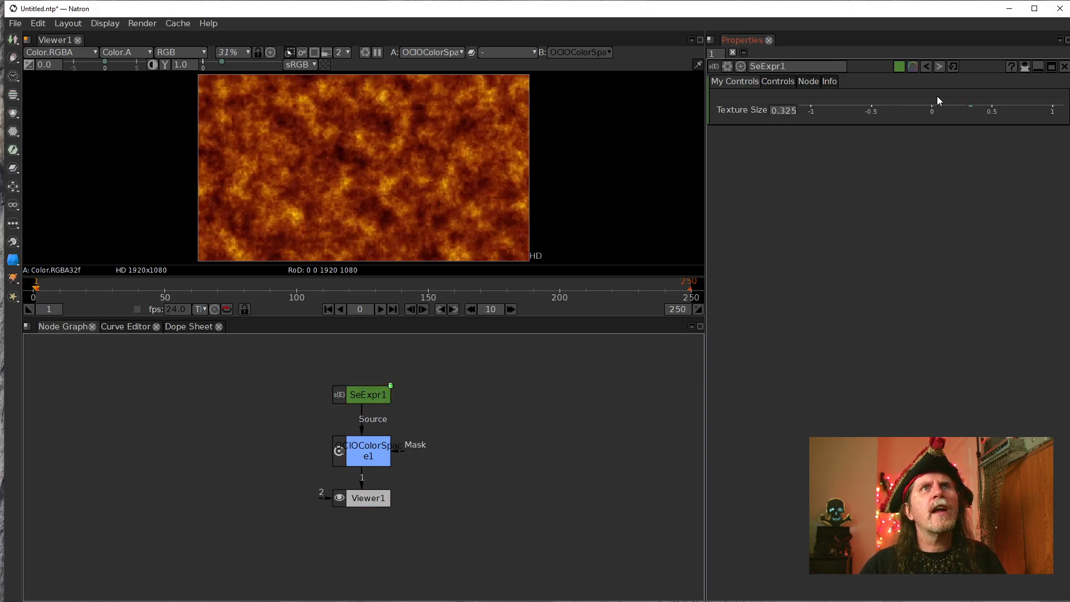
left_click_drag(975, 109, 951, 110)
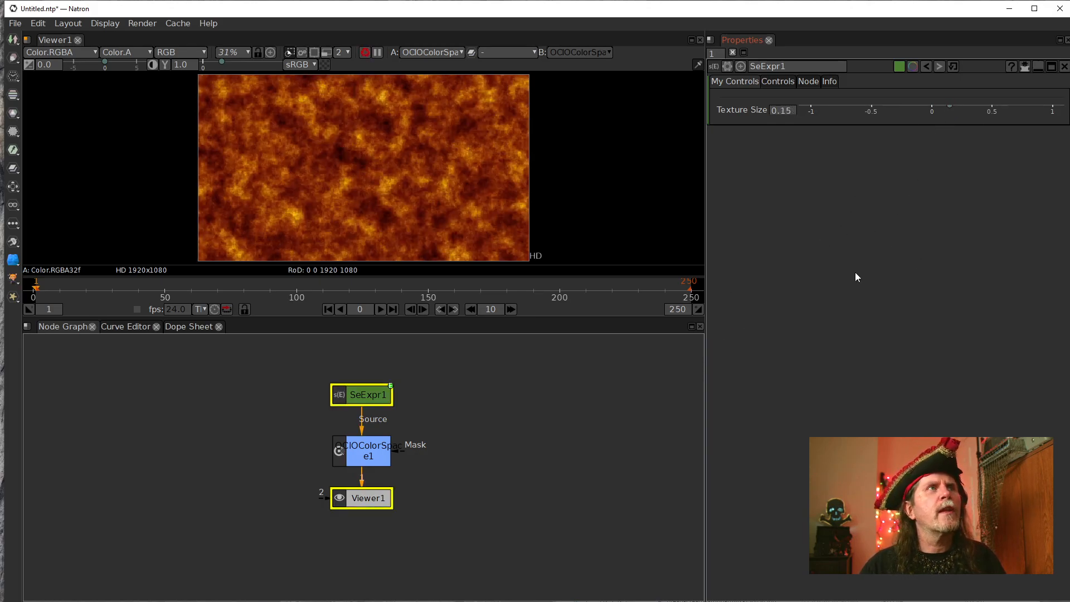
left_click_drag(949, 106, 904, 113)
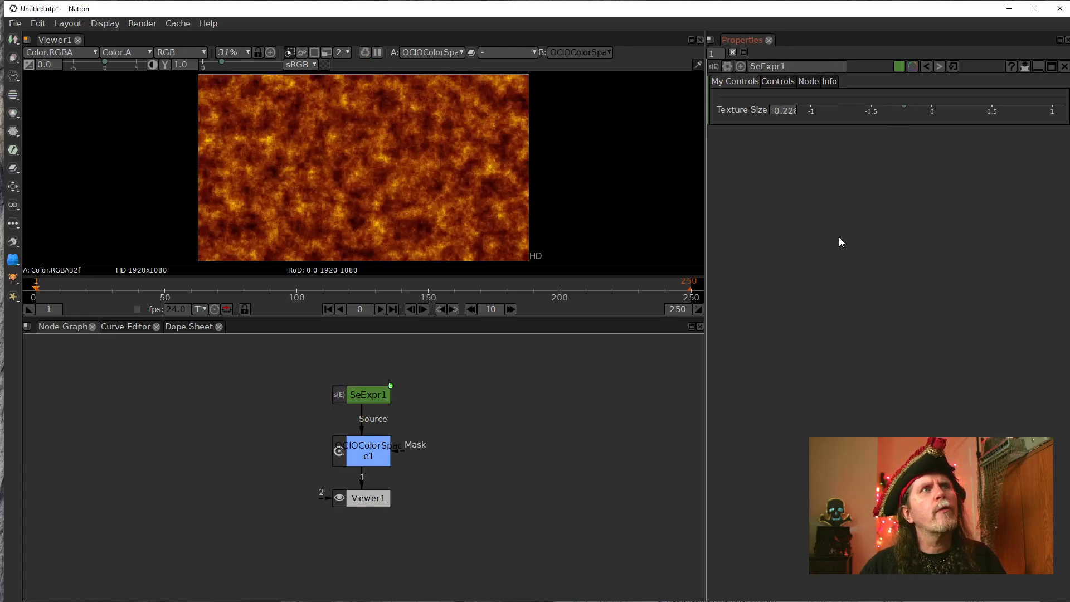
left_click_drag(902, 104, 1010, 164)
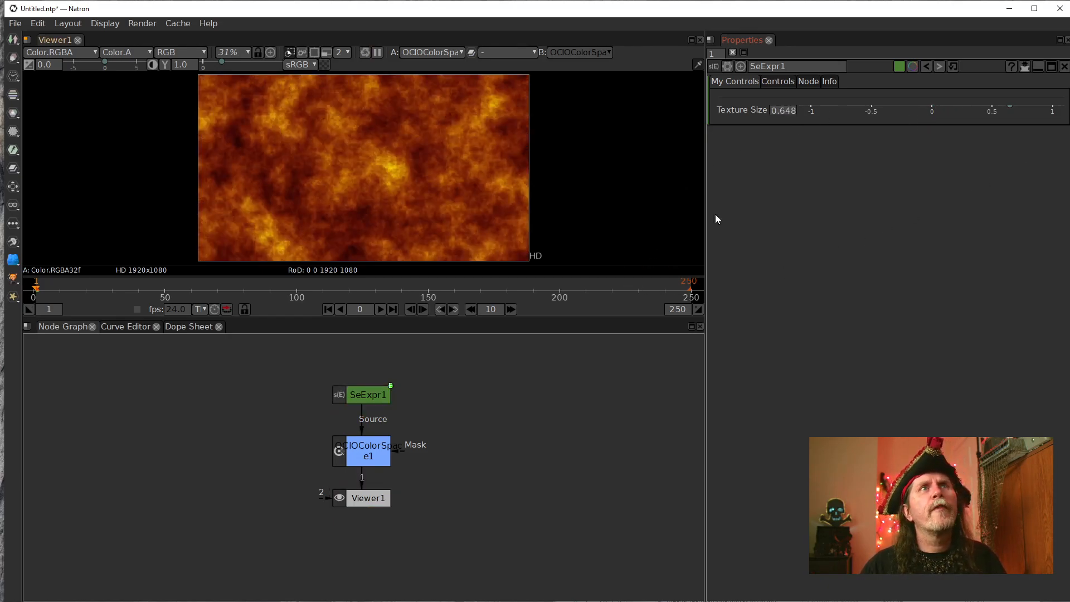
left_click_drag(1015, 109, 1053, 113)
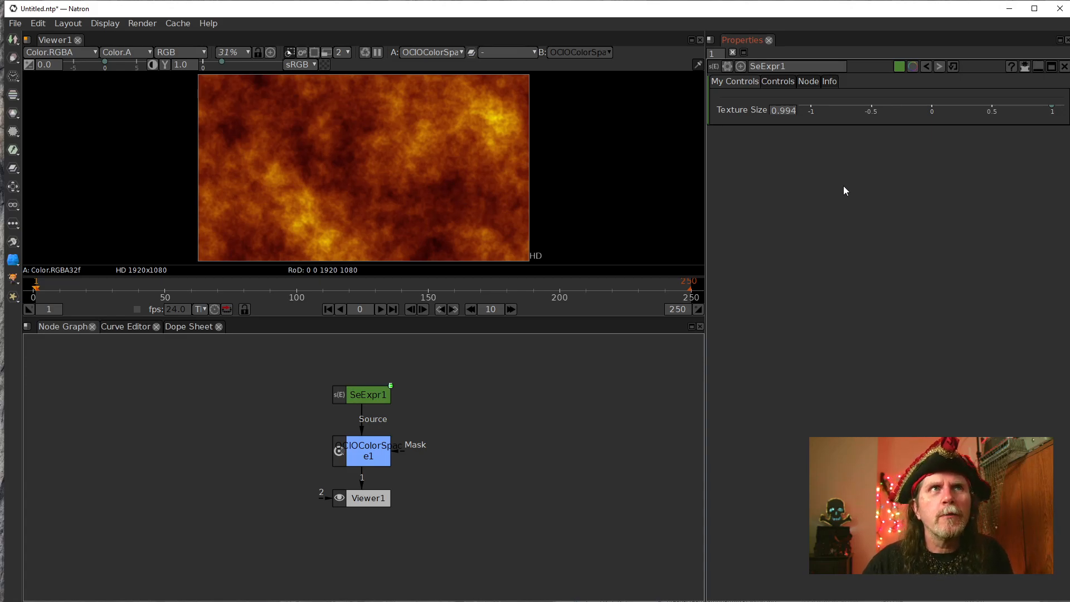
Show the original Controls page of the SeExpr1 node.
left_click(778, 81)
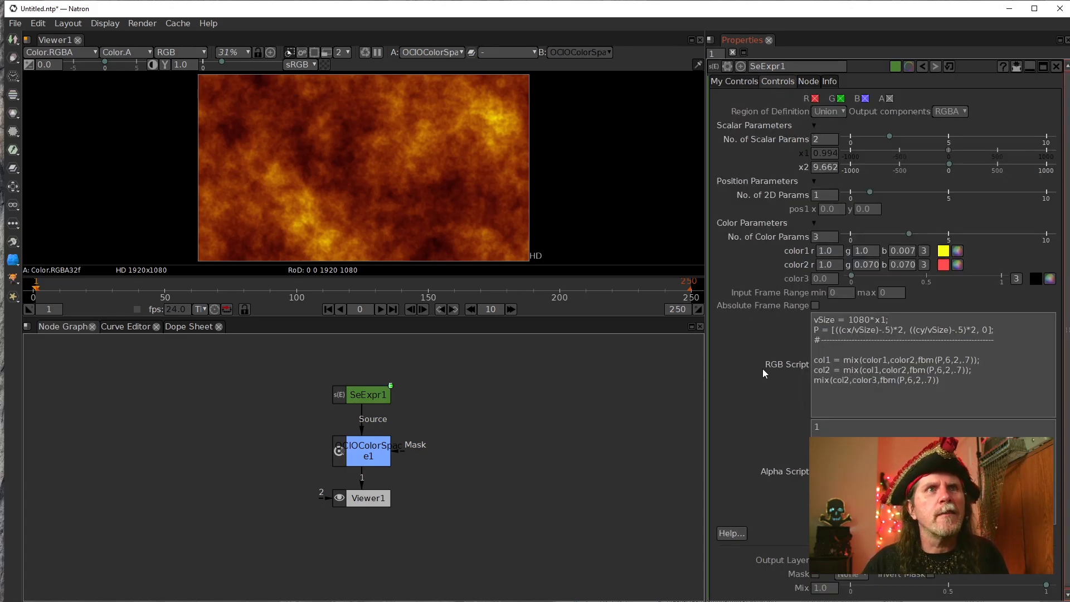